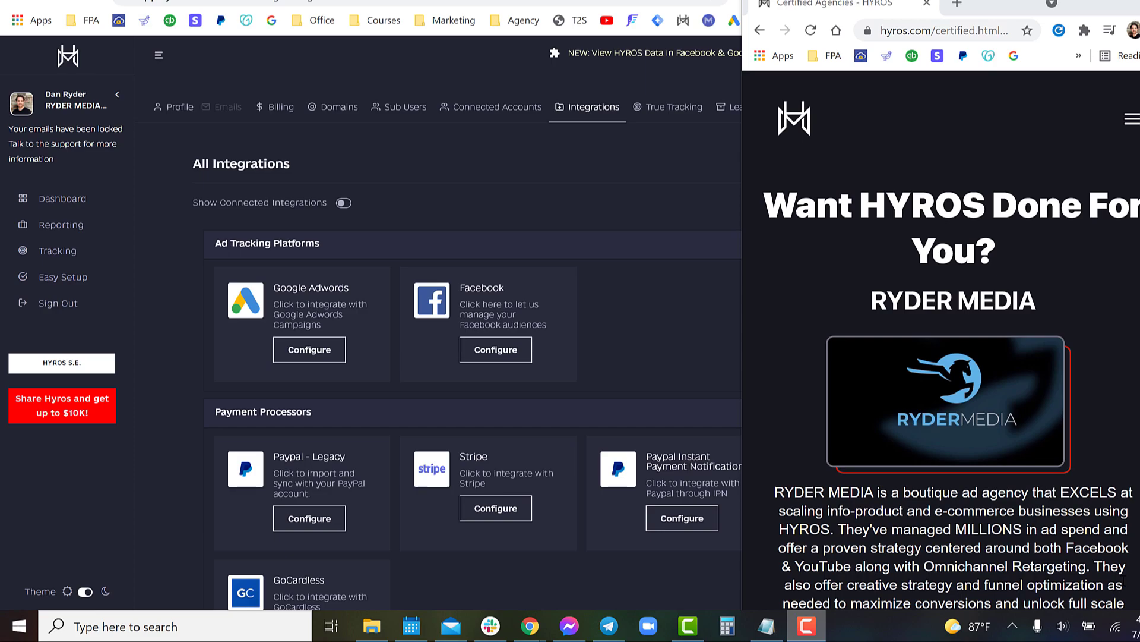
# Switch to the Hyros documentation and look through the Standard Funnel Set Up guide
pyautogui.click(208, 1)
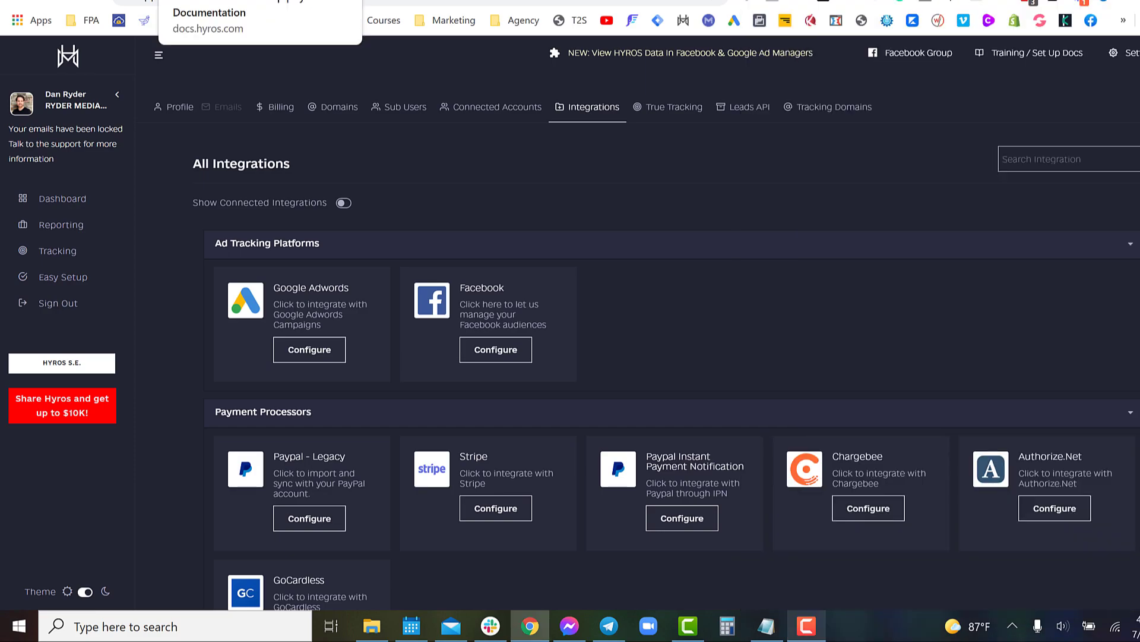
pyautogui.click(225, 2)
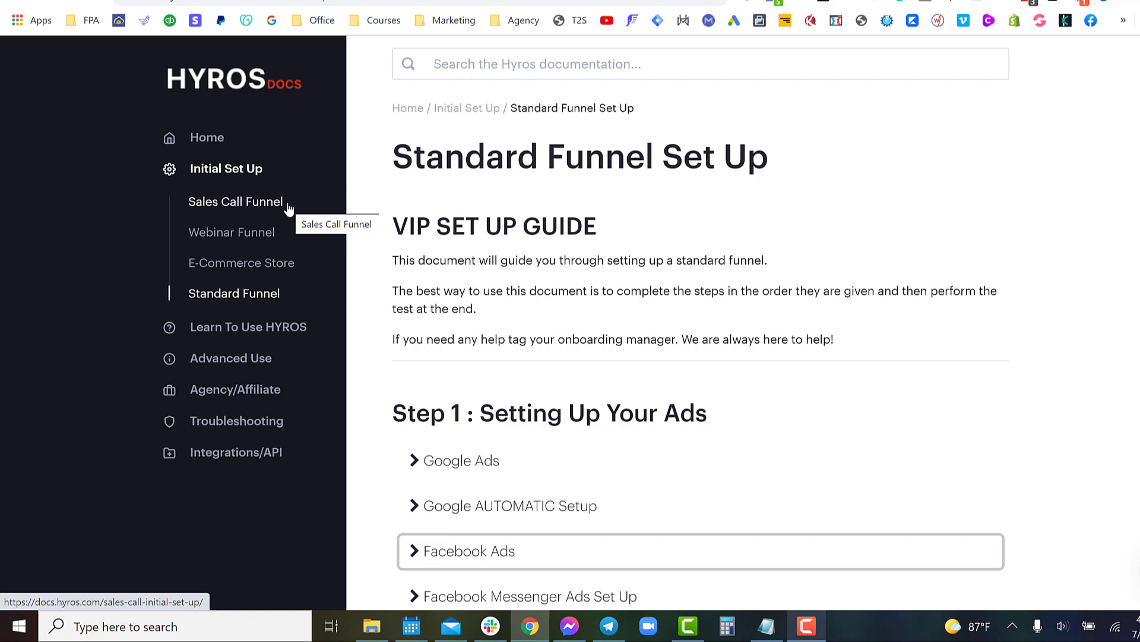
pyautogui.scroll(-9, 580, 252)
pyautogui.scroll(8, 580, 254)
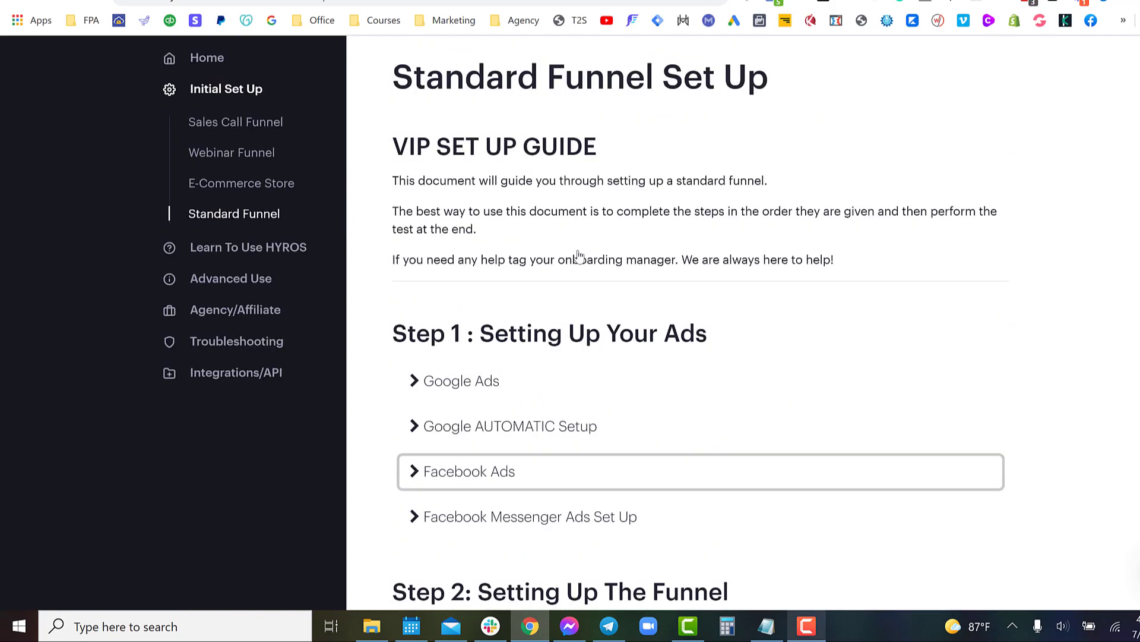
pyautogui.scroll(2, 486, 175)
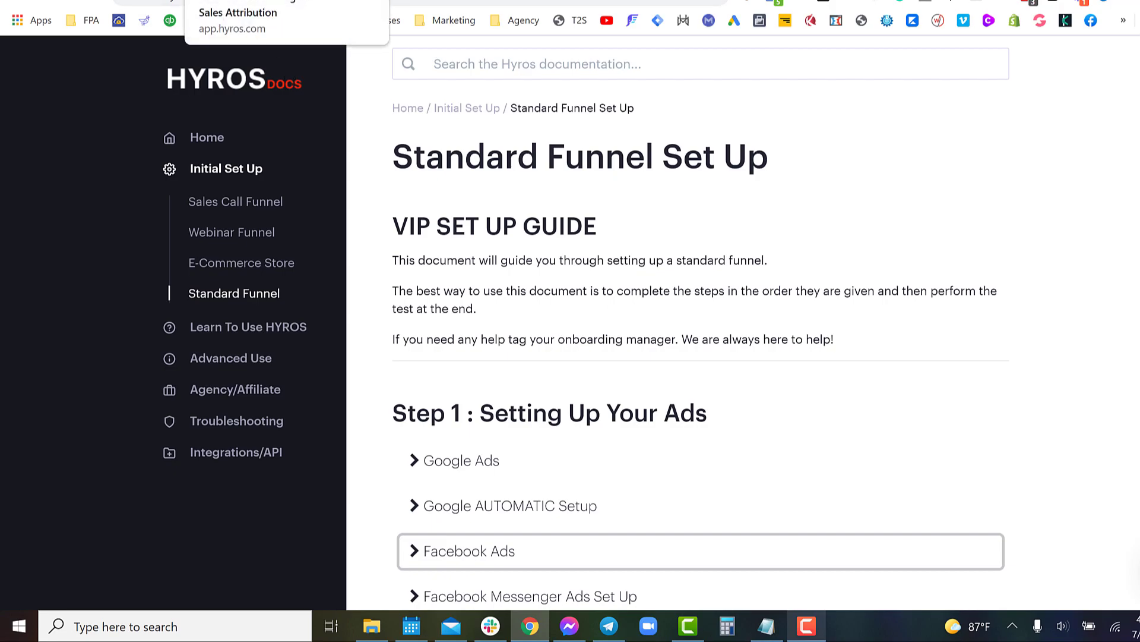
# Return to the Hyros integrations page and open the Facebook integration's configuration at its conversions settings
pyautogui.click(238, 6)
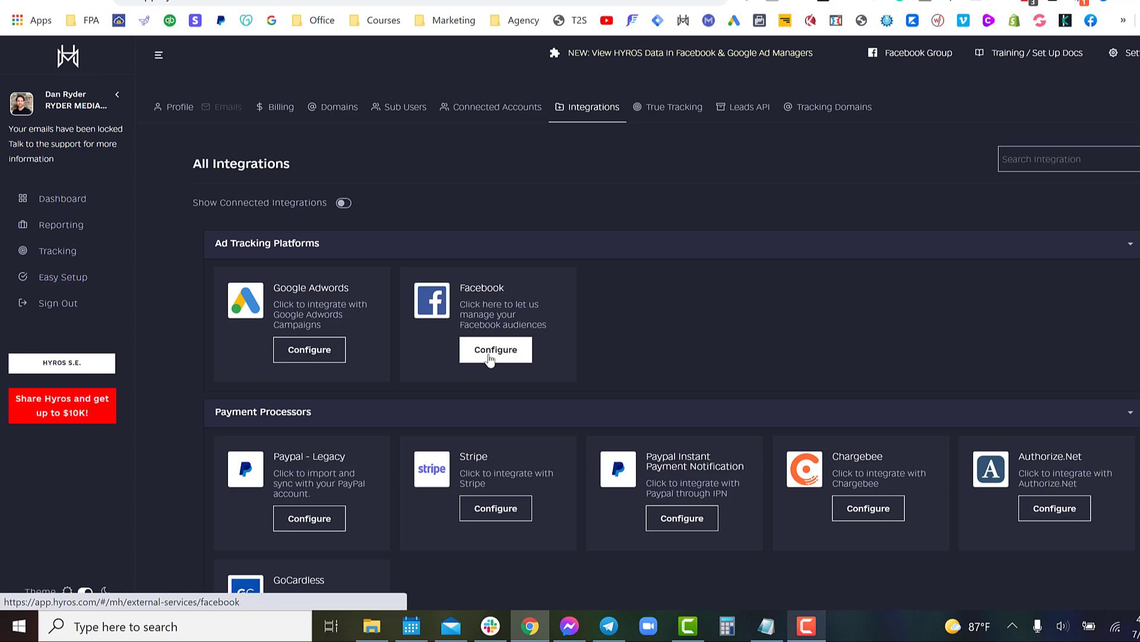
pyautogui.click(489, 356)
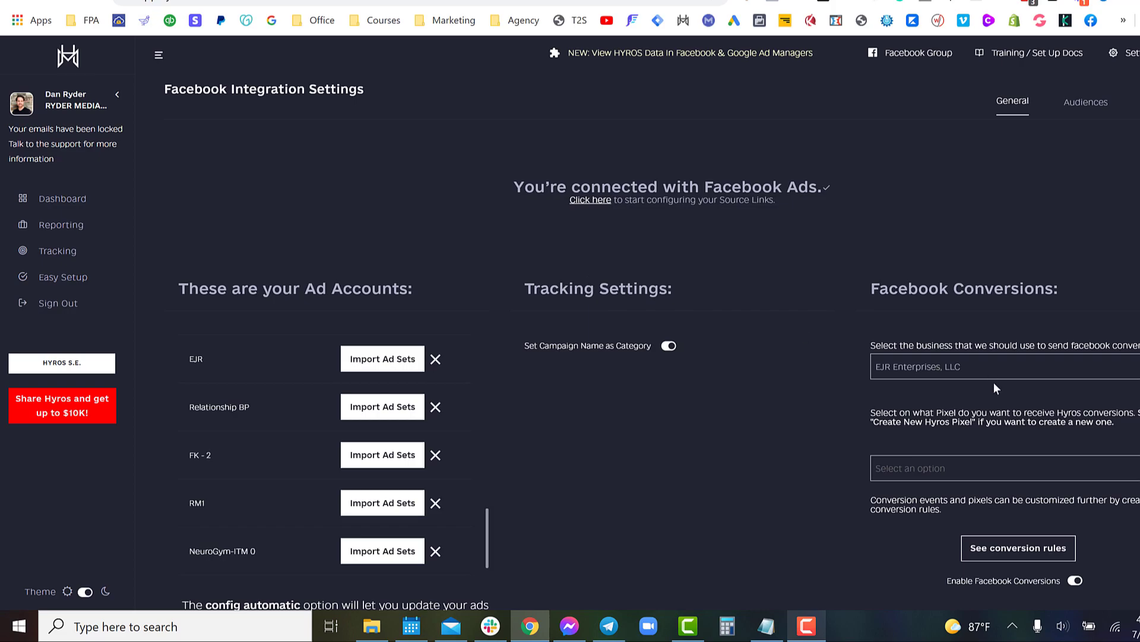
pyautogui.scroll(-2, 807, 315)
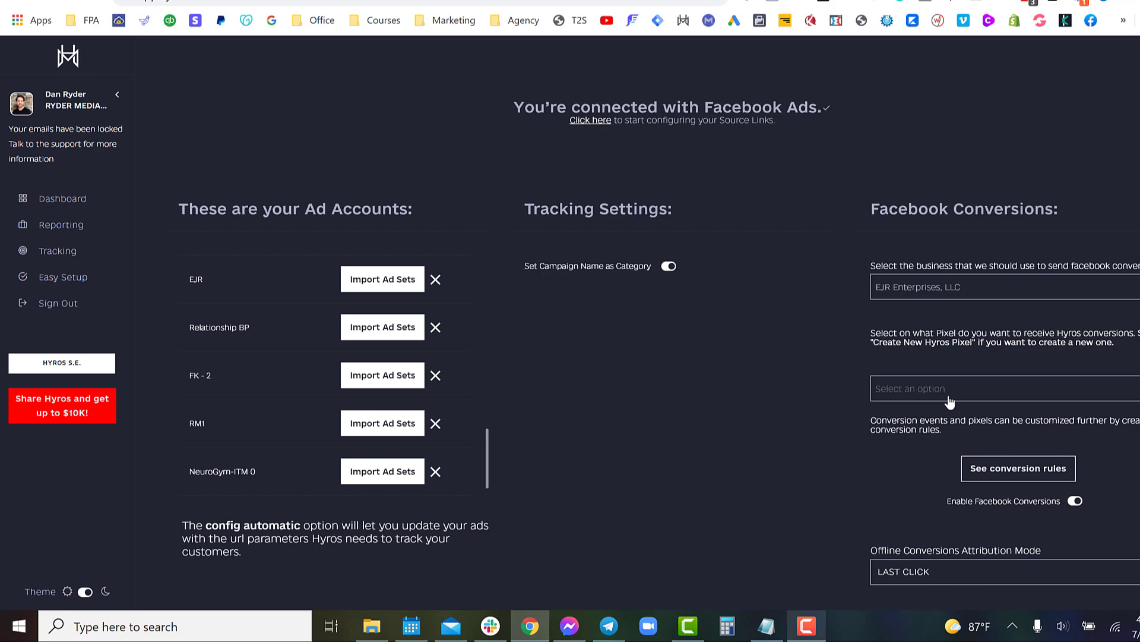
# Choose EJR's Pixel as the pixel that receives Hyros conversions and confirm sending conversions to it
pyautogui.click(903, 401)
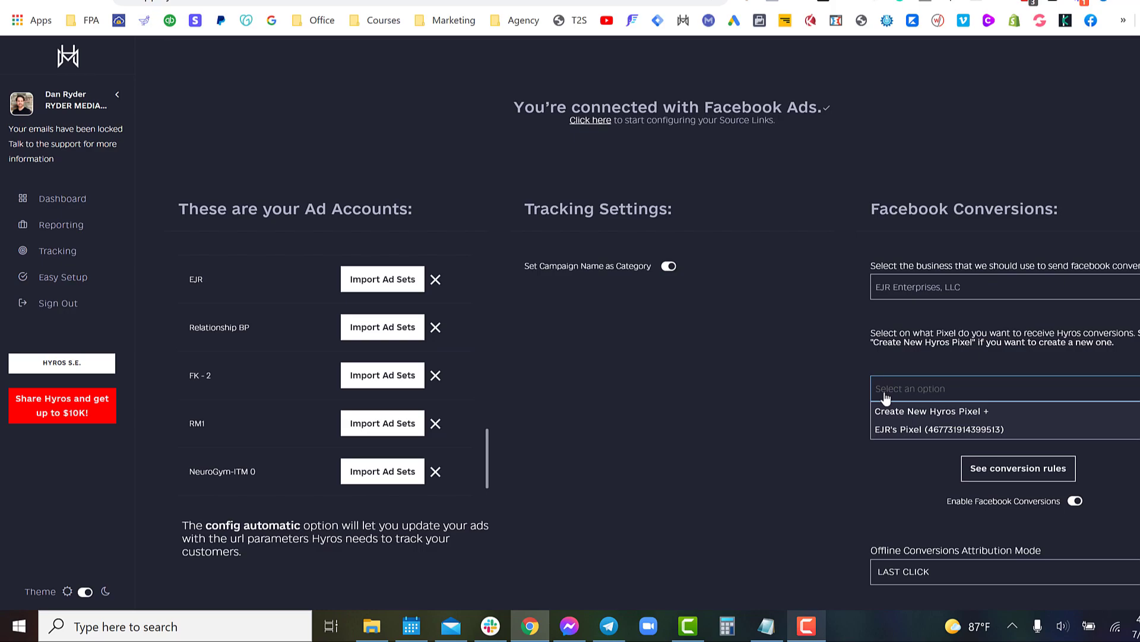
pyautogui.click(884, 431)
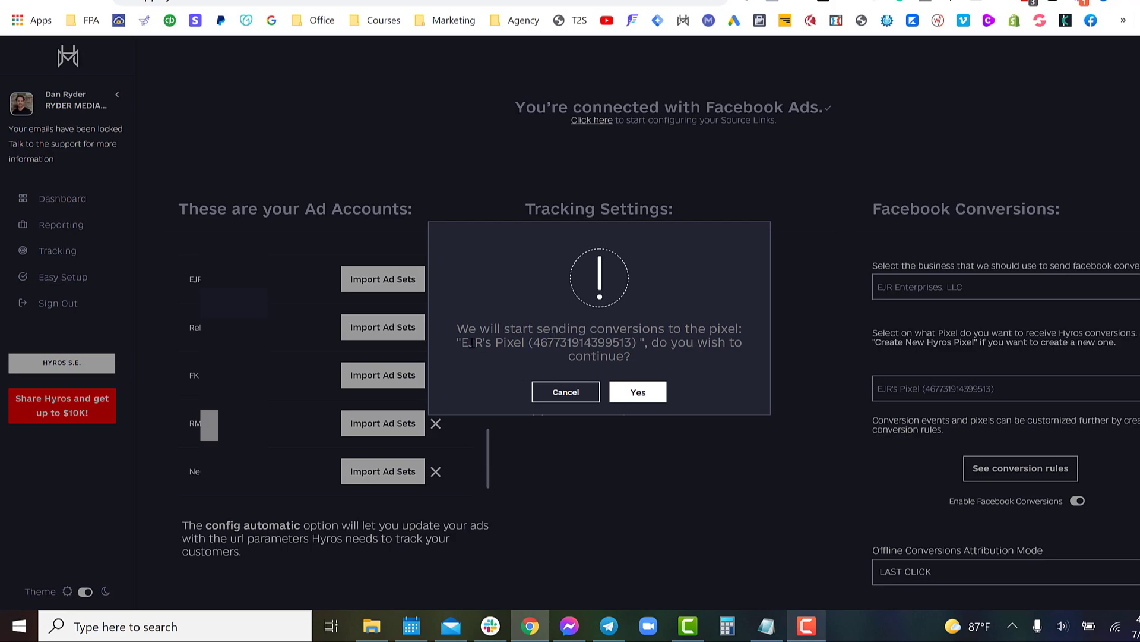
pyautogui.moveTo(455, 327); pyautogui.dragTo(741, 373)
pyautogui.click(725, 361)
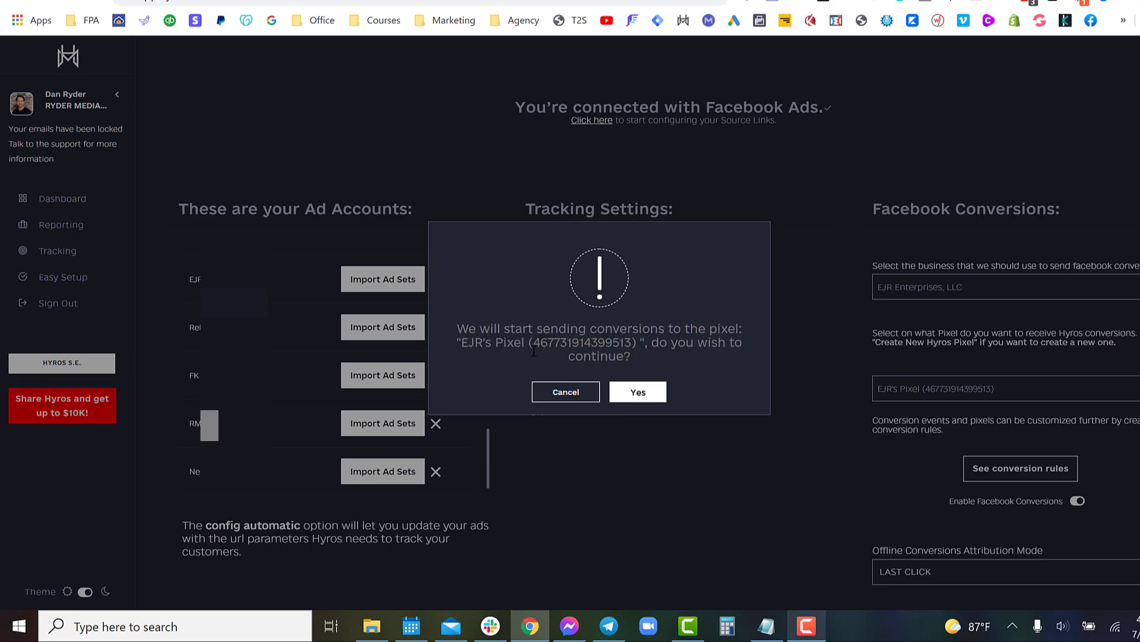
pyautogui.click(644, 396)
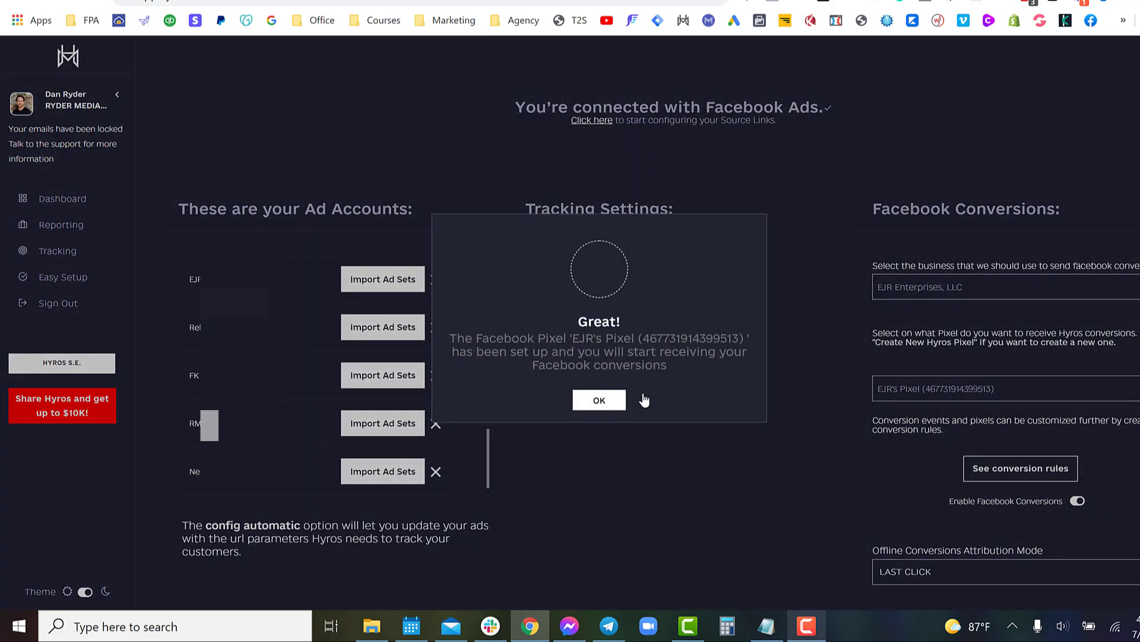
pyautogui.click(599, 402)
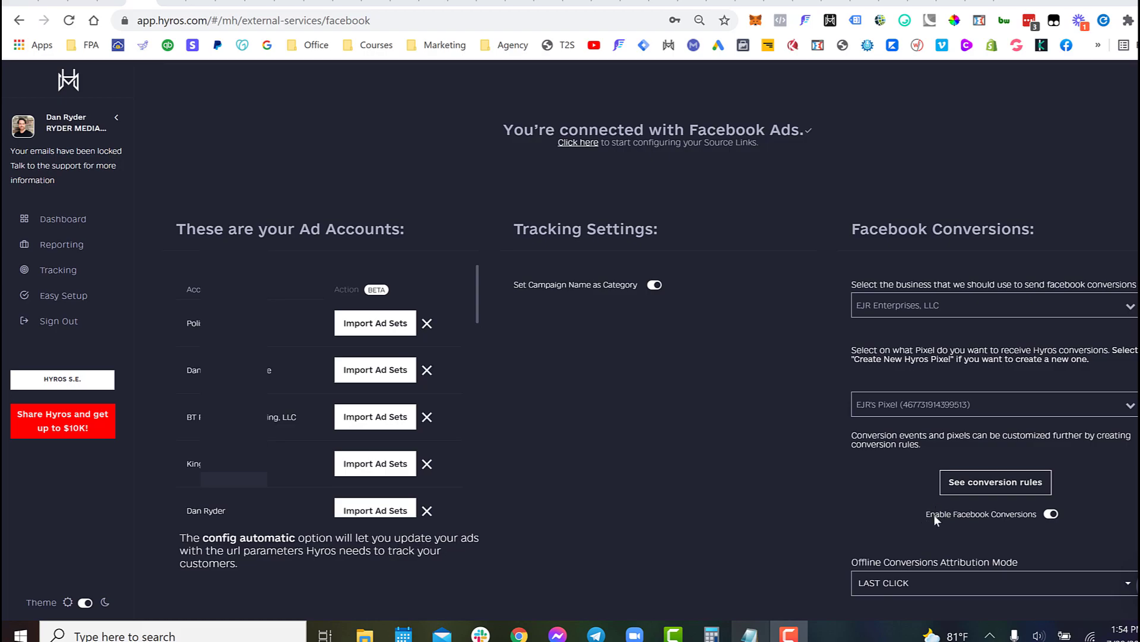
# Disable Facebook conversions for the pixel and enable them again, confirming each change
pyautogui.click(1054, 514)
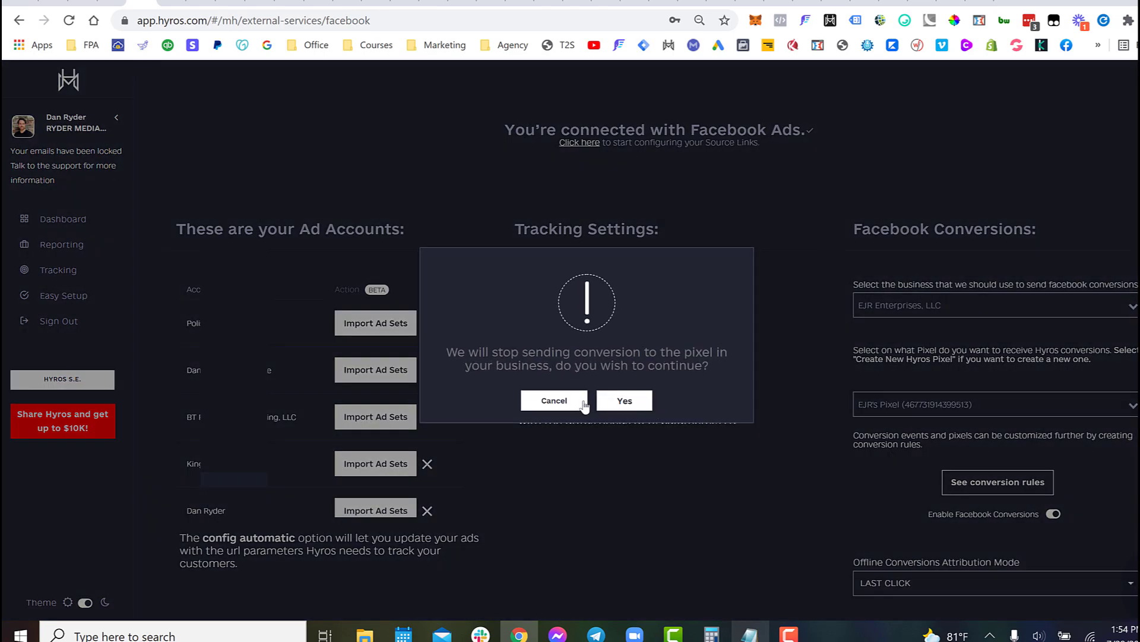
pyautogui.click(625, 401)
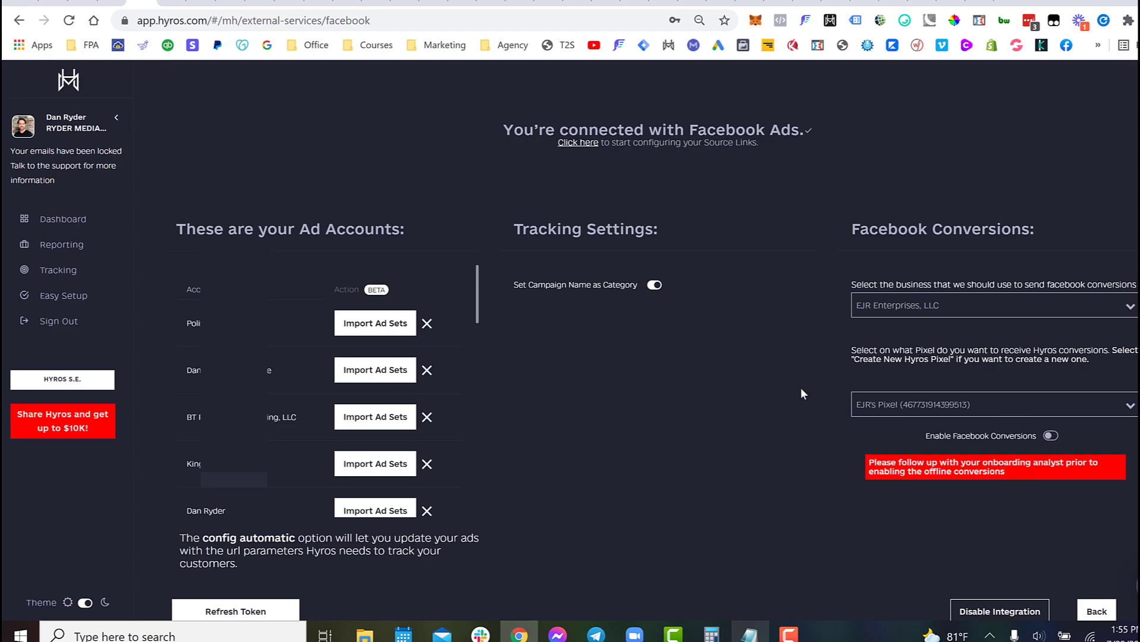
pyautogui.click(1051, 436)
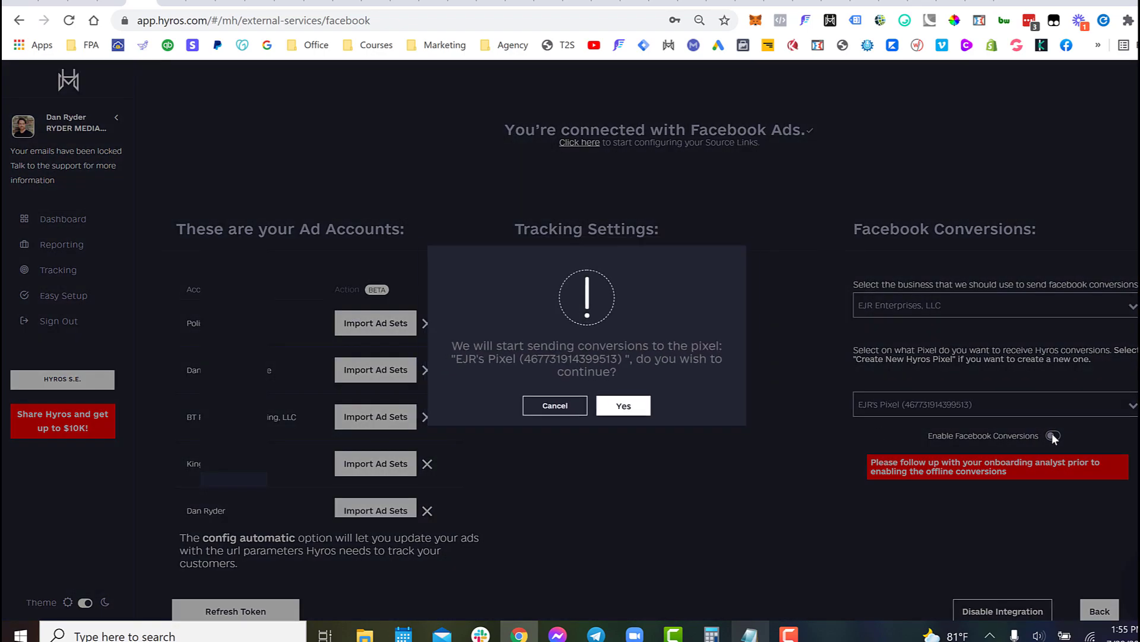
pyautogui.moveTo(439, 347); pyautogui.dragTo(657, 372)
pyautogui.click(657, 372)
pyautogui.click(620, 407)
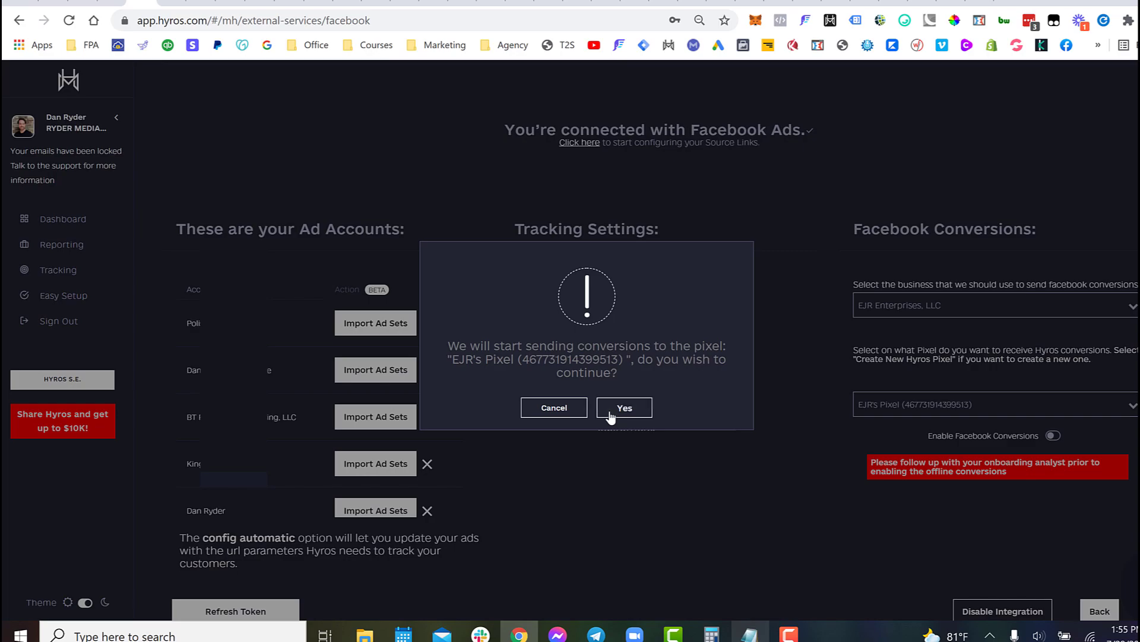
pyautogui.click(598, 418)
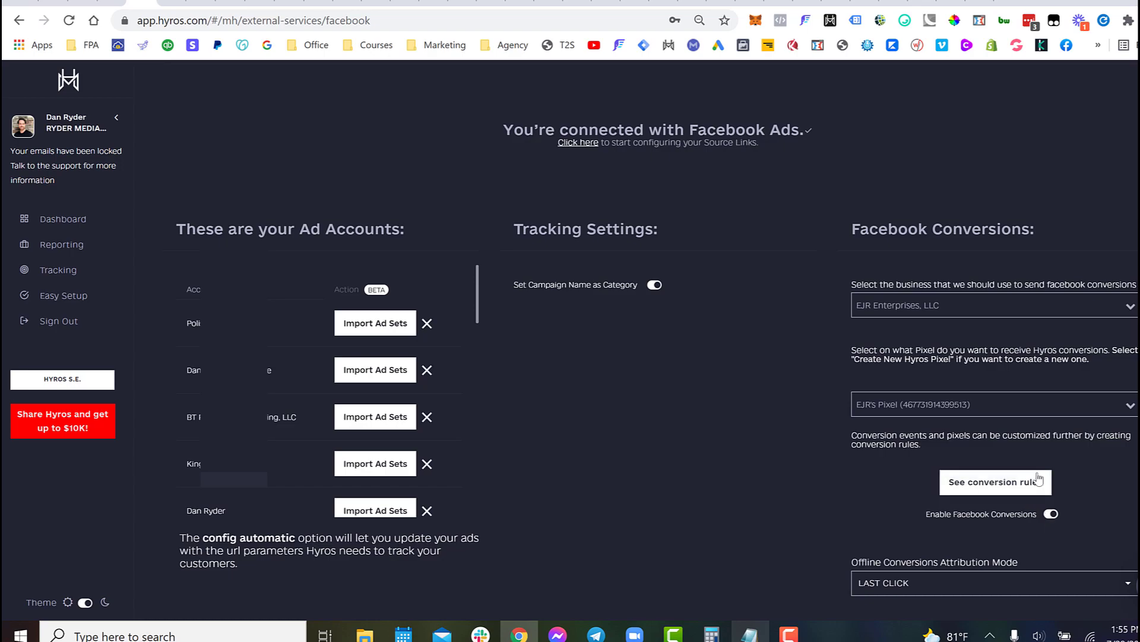
# In the Facebook conversion rules, set the default event name to "Purchase" and save the default settings
pyautogui.scroll(-1, 1074, 454)
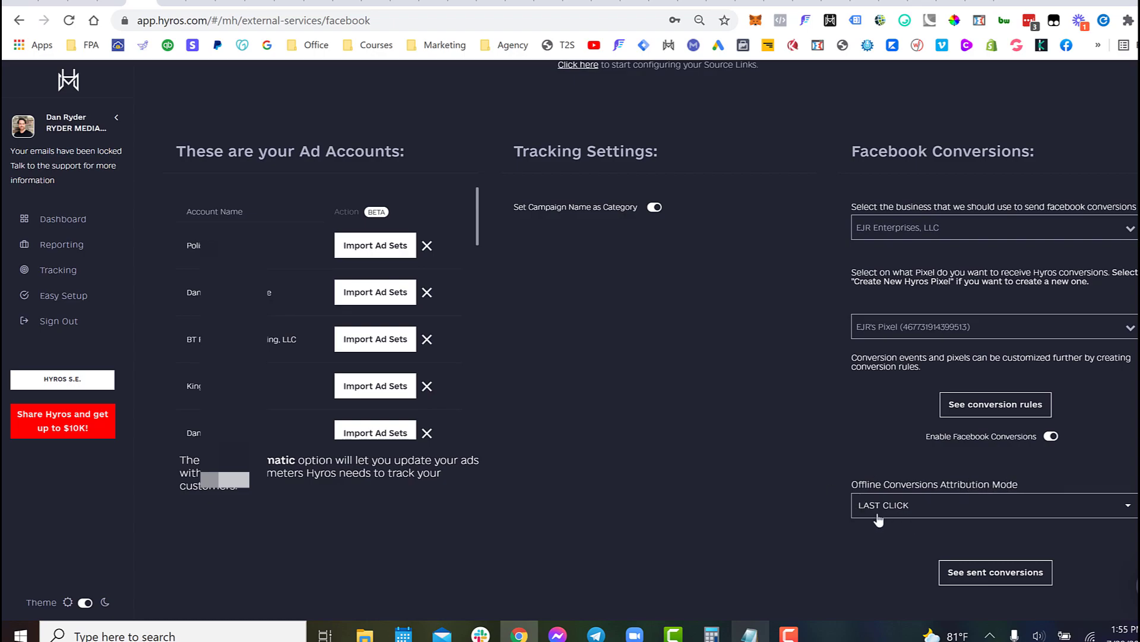
pyautogui.click(971, 409)
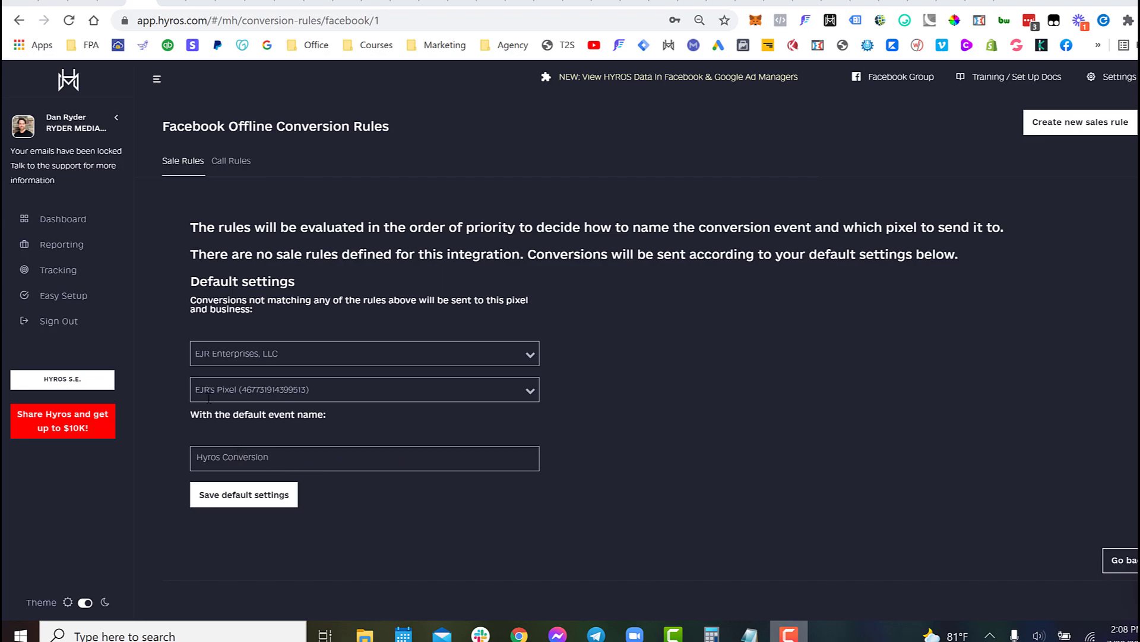
pyautogui.moveTo(288, 465); pyautogui.dragTo(194, 458)
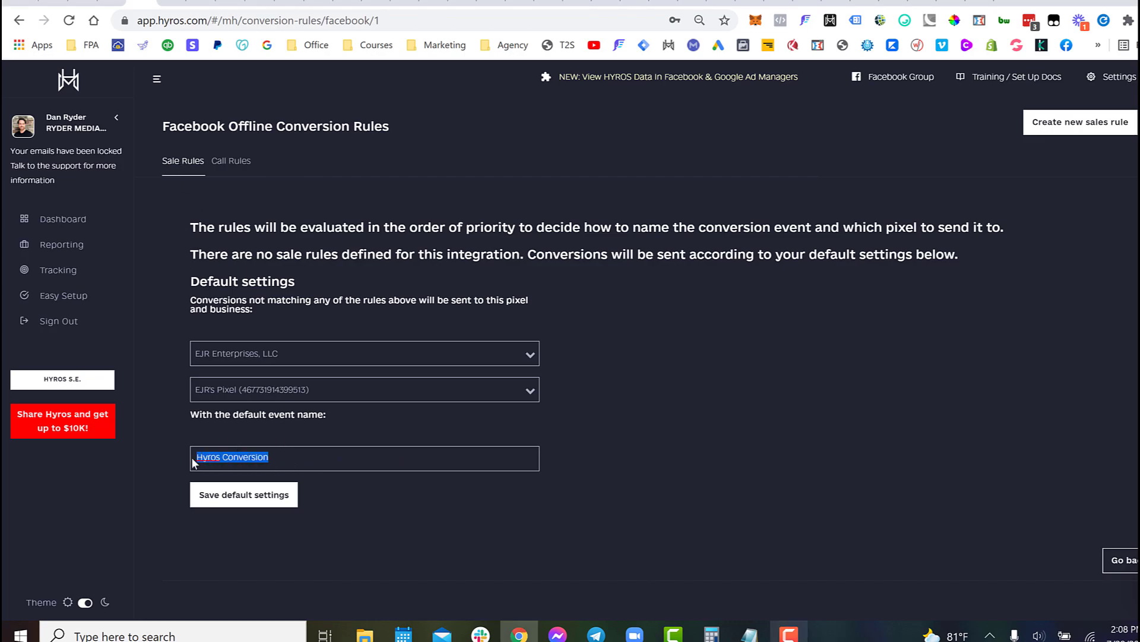
pyautogui.write('Purchase')
pyautogui.click(231, 503)
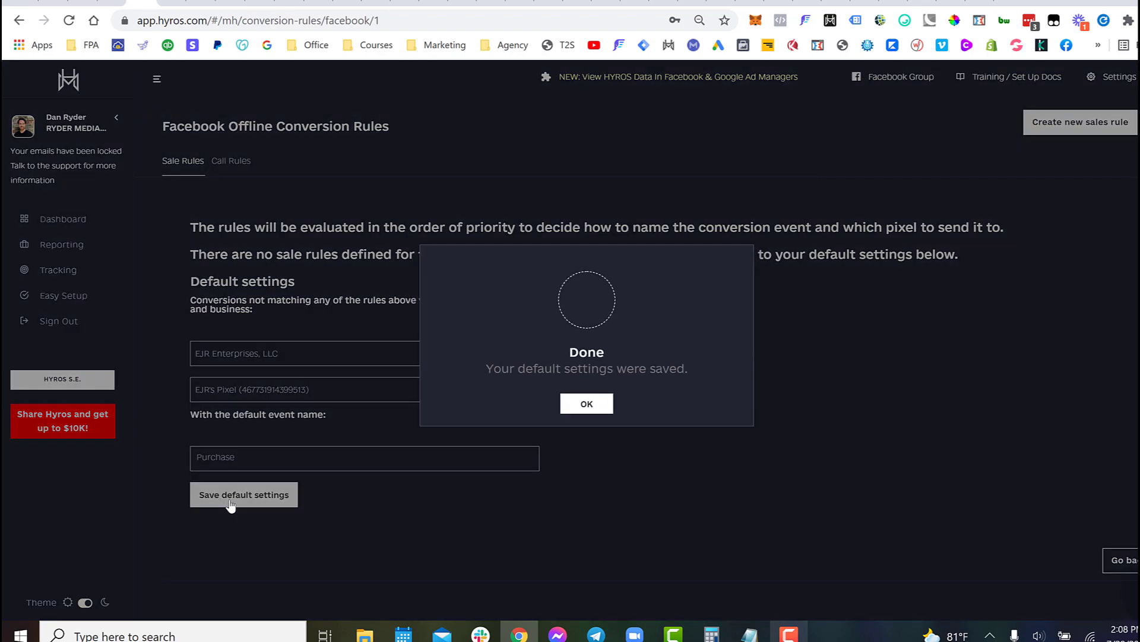
pyautogui.click(586, 405)
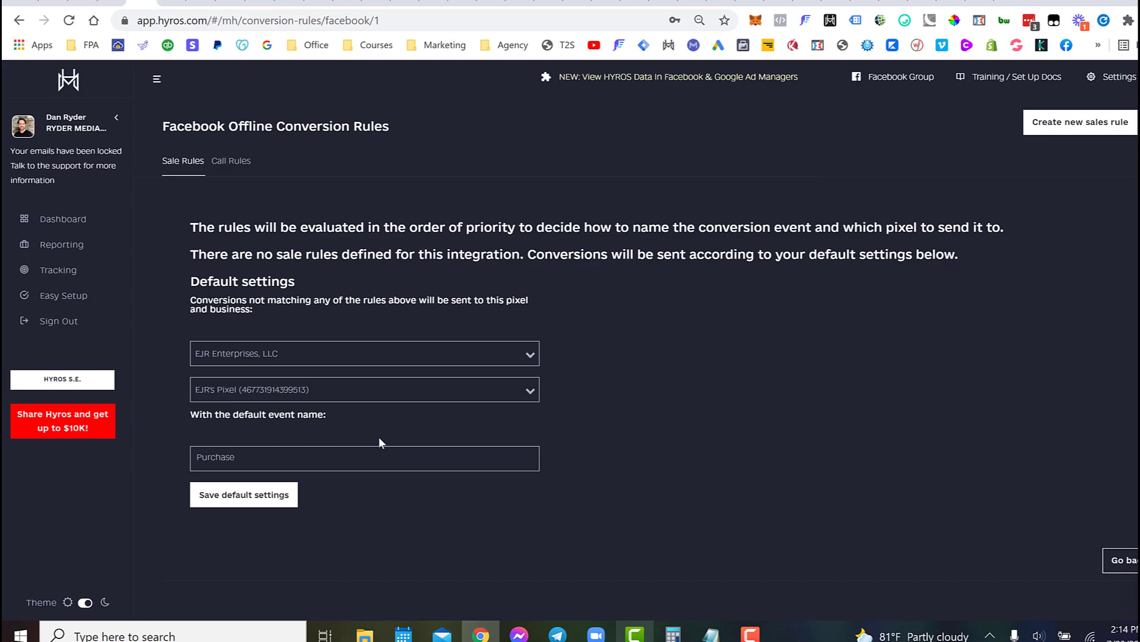
# Switch to Facebook Events Manager and examine the pixel's Purchase event activity
pyautogui.click(181, 5)
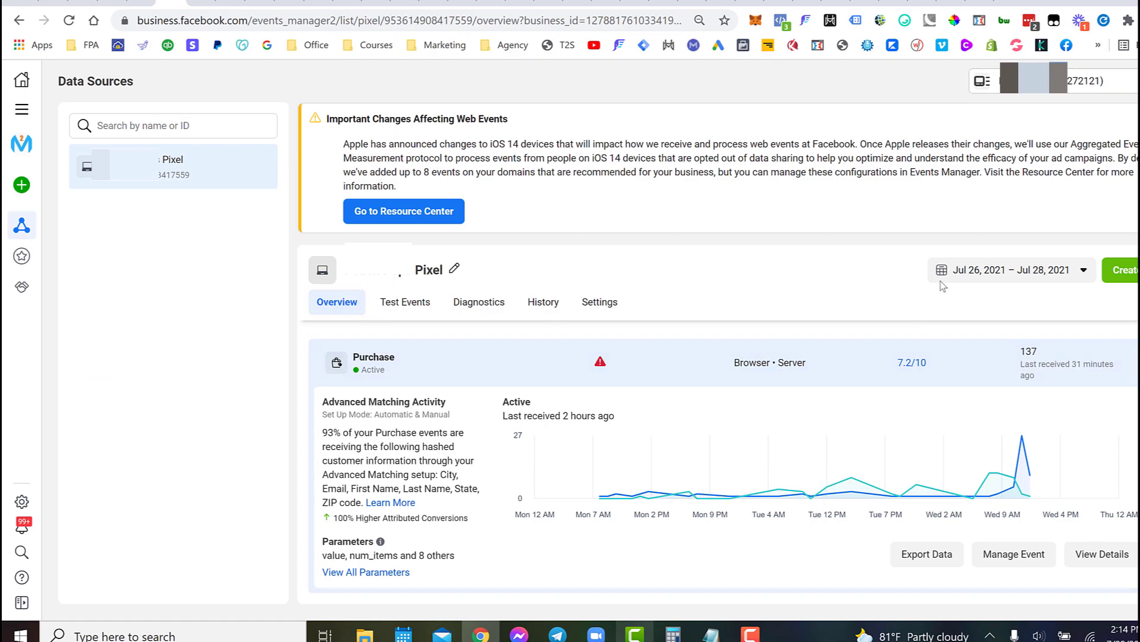
pyautogui.moveTo(1030, 459)
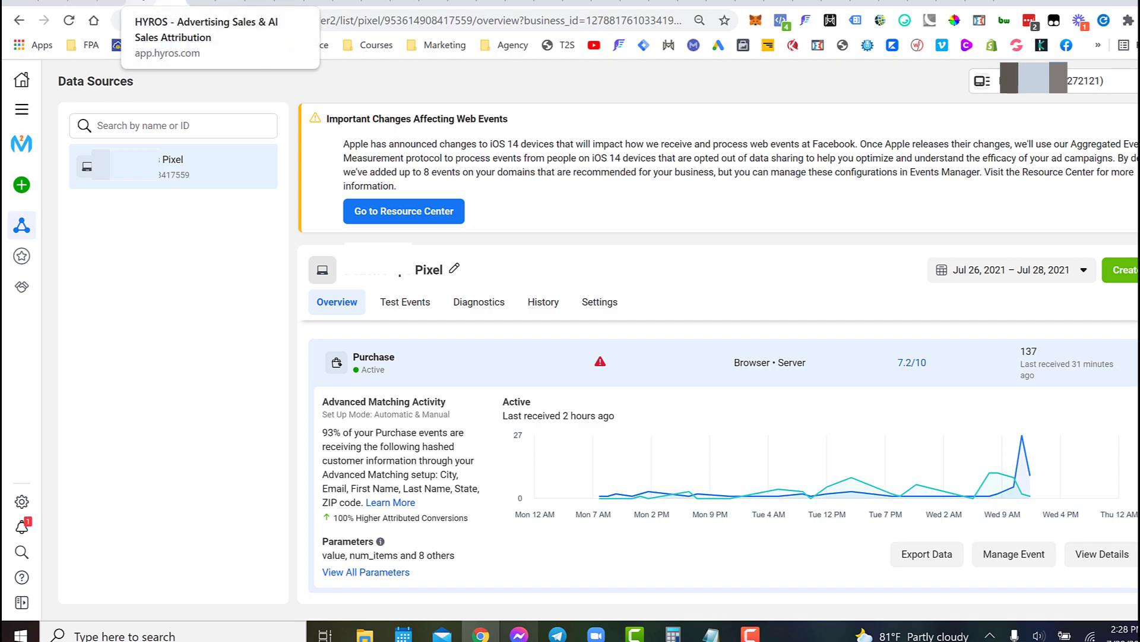
# Return to the Hyros Facebook integration settings and review the list of sent offline conversions
pyautogui.click(145, 3)
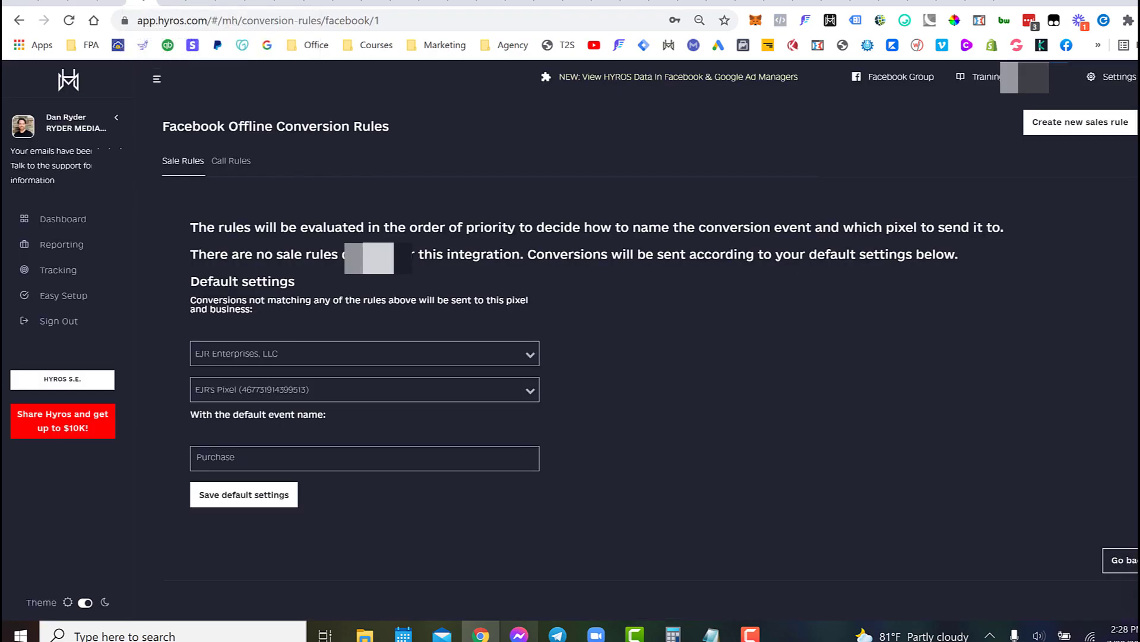
pyautogui.click(1115, 570)
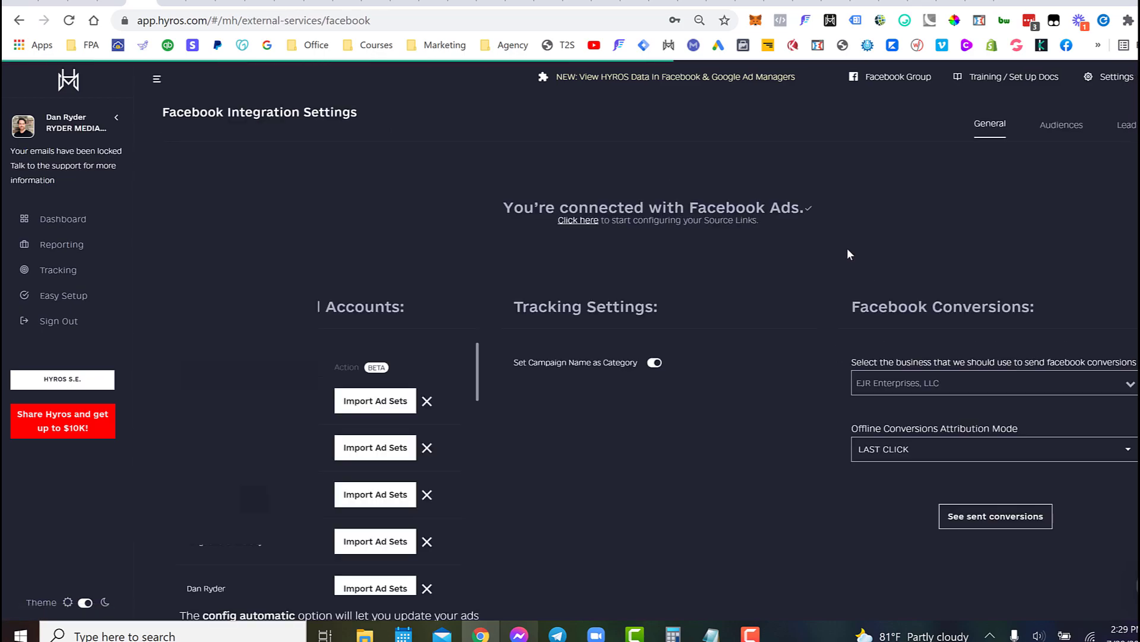
pyautogui.scroll(-4, 857, 260)
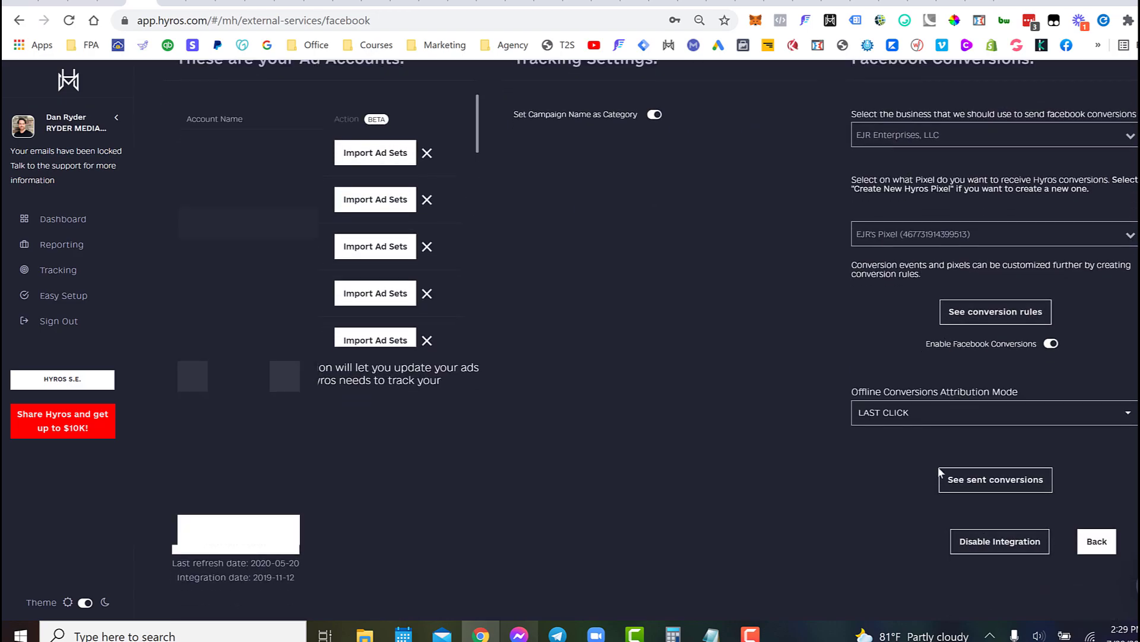
pyautogui.click(991, 483)
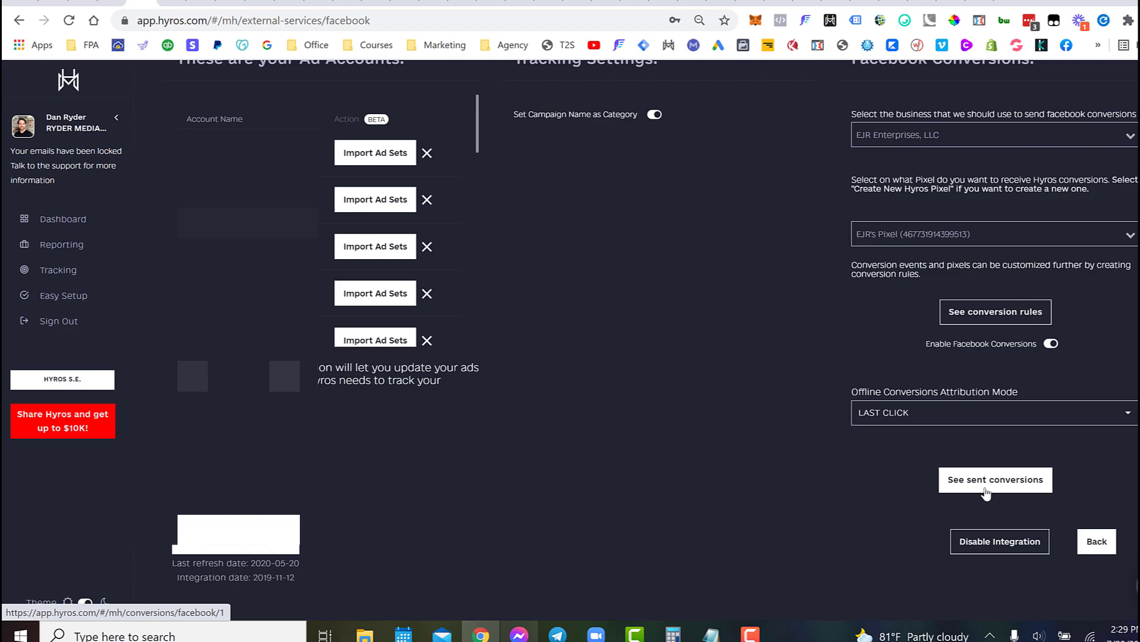
pyautogui.click(986, 492)
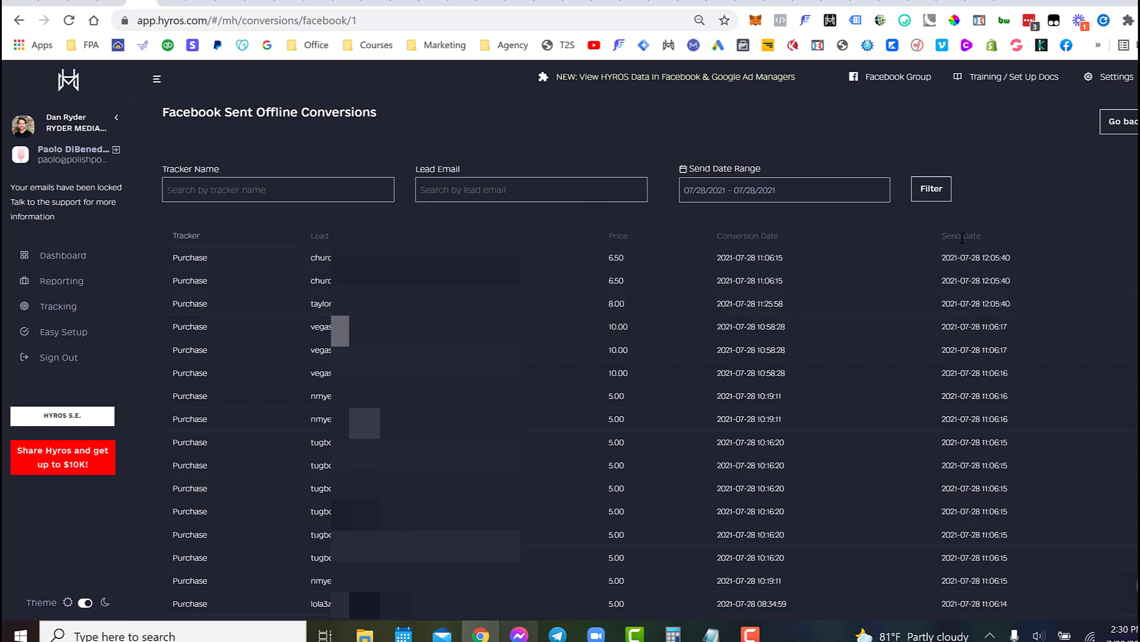
pyautogui.scroll(-8, 968, 308)
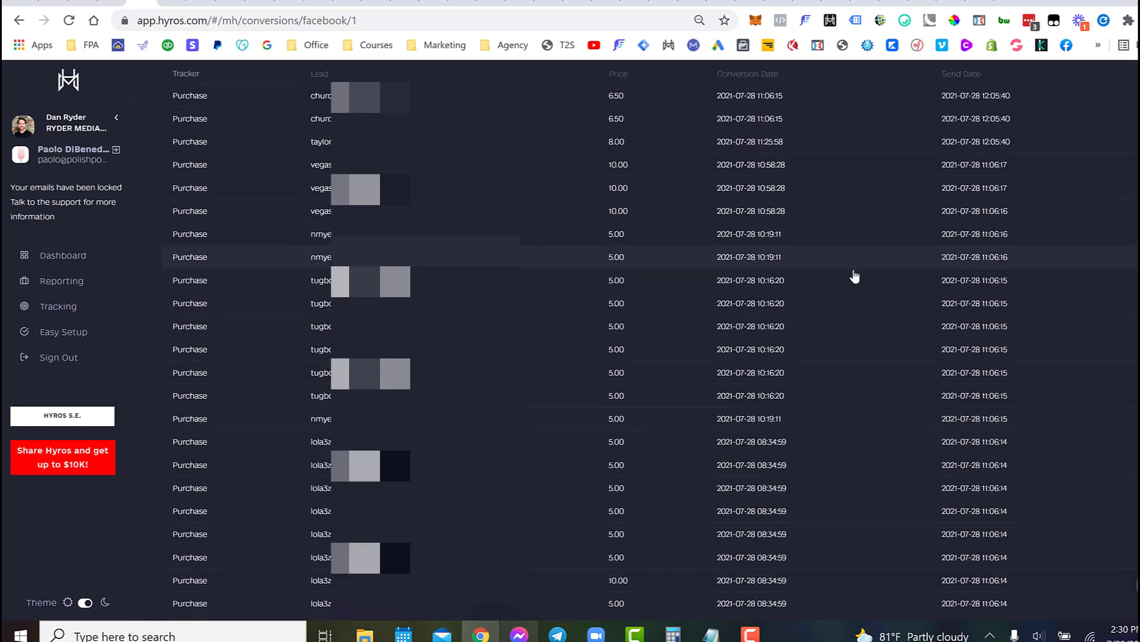
pyautogui.scroll(-4, 840, 271)
pyautogui.scroll(12, 795, 305)
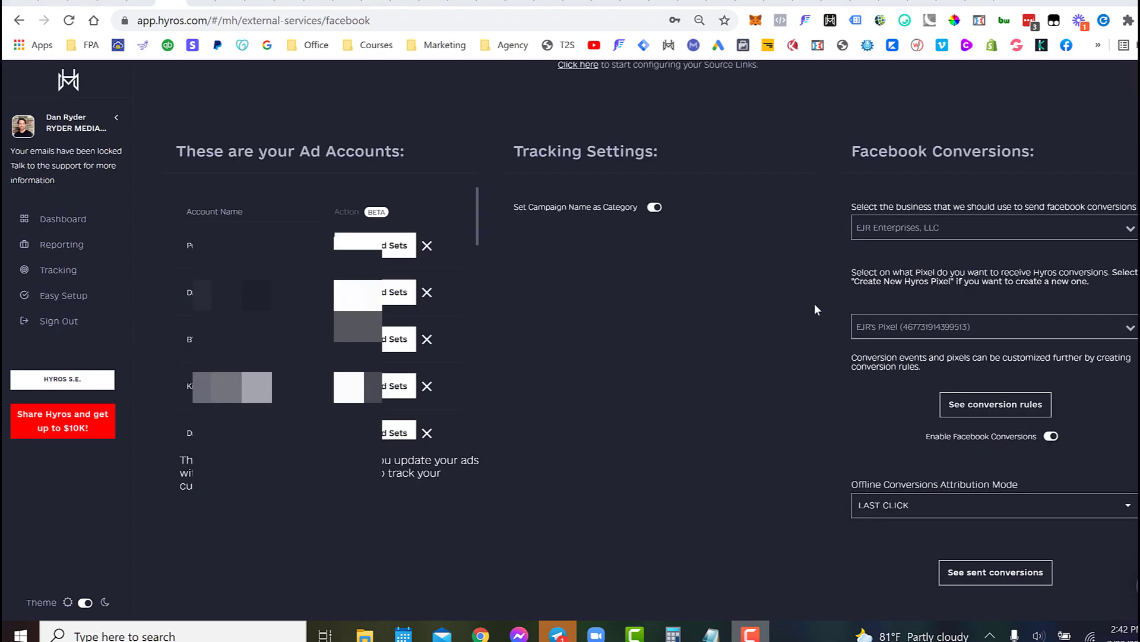
# Open the Facebook conversion rules from the integration settings and change the default event name to "Hyros Conversions"
pyautogui.scroll(1, 815, 303)
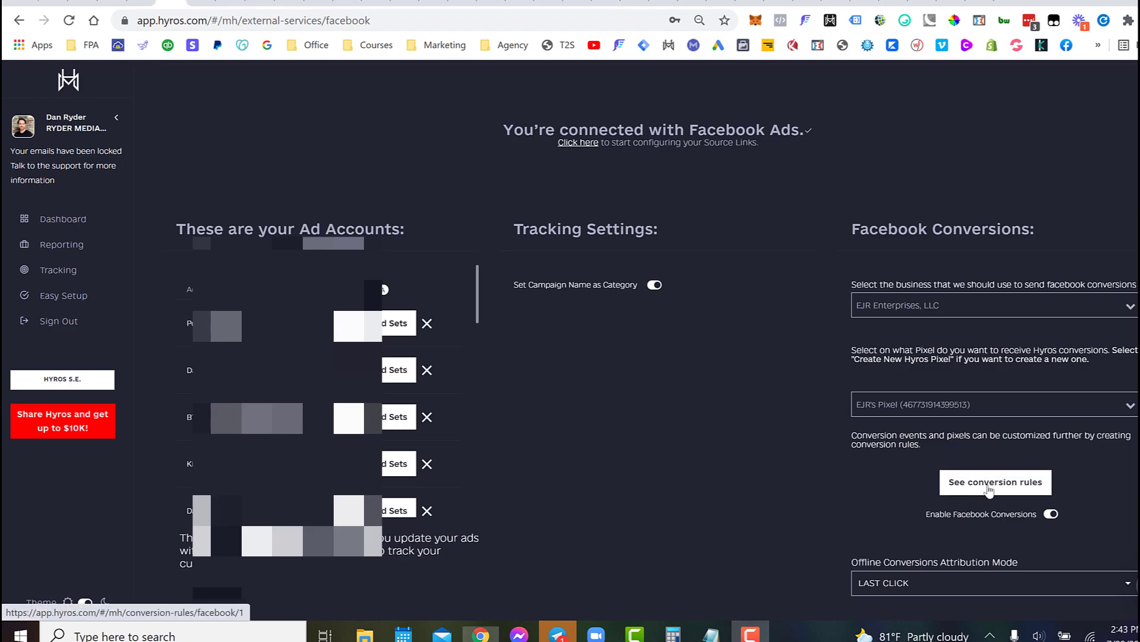
pyautogui.click(989, 489)
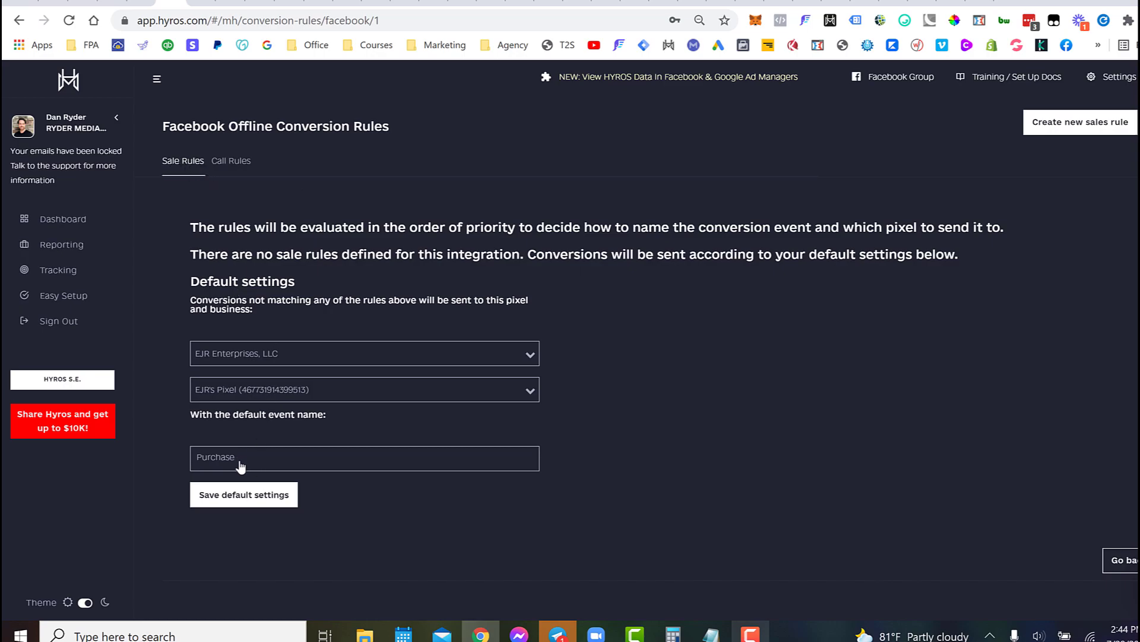
pyautogui.moveTo(236, 461); pyautogui.dragTo(198, 463)
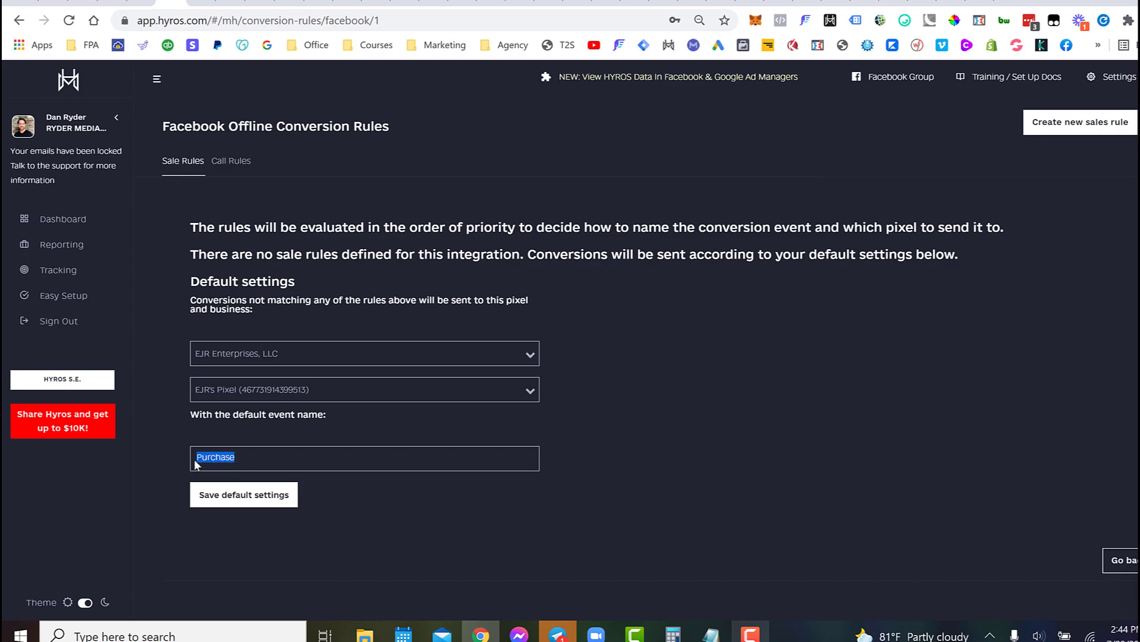
pyautogui.click(243, 463)
pyautogui.moveTo(234, 463); pyautogui.dragTo(202, 462)
pyautogui.click(239, 462)
pyautogui.doubleClick(224, 464)
pyautogui.write('Hyd')
pyautogui.press('BackSpace')
pyautogui.write('ros Conversions')
# Switch to Facebook Events Manager and examine the Hyros Conversion event in the pixel's overview
pyautogui.click(230, 3)
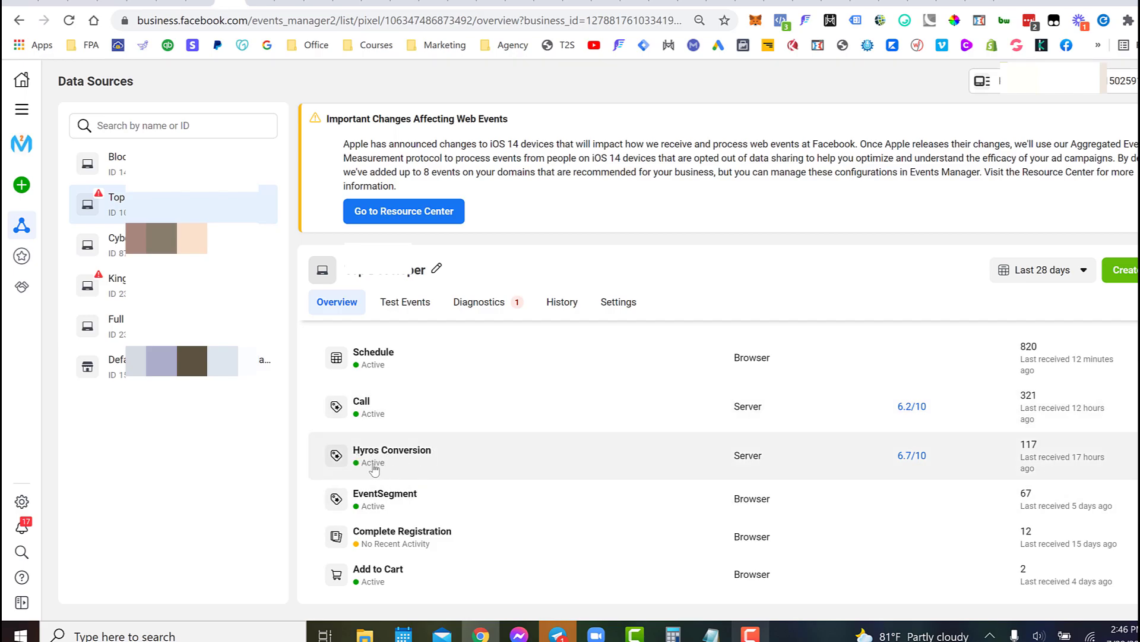
# Start a new custom conversion for the Top Developer pixel in Events Manager and choose Hyros Conversion as its conversion event
pyautogui.click(172, 3)
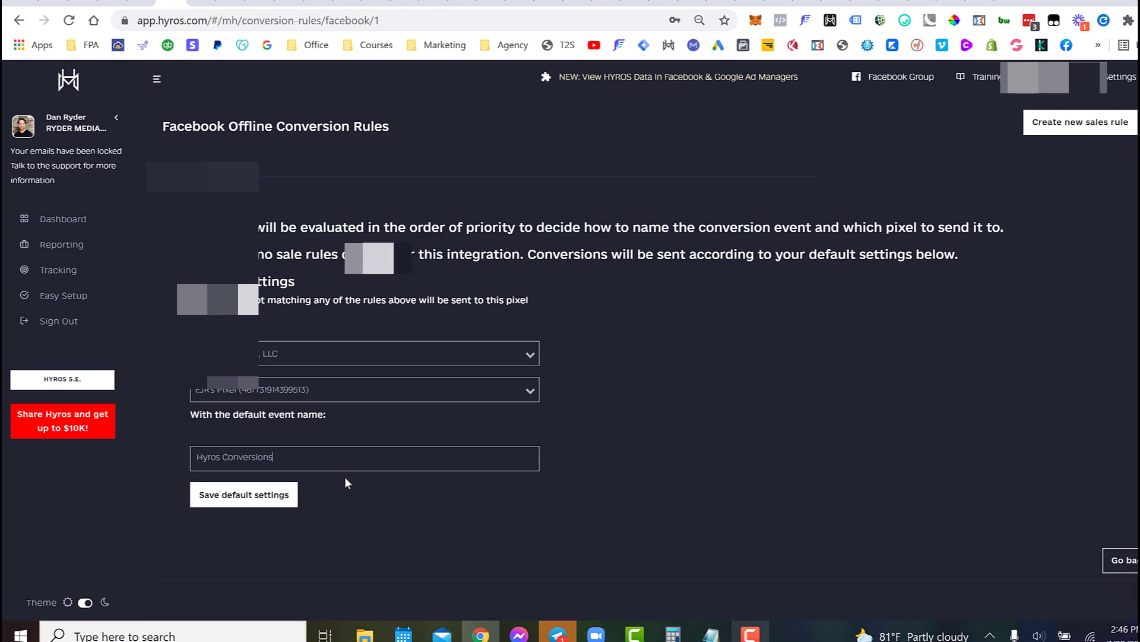
pyautogui.click(232, 3)
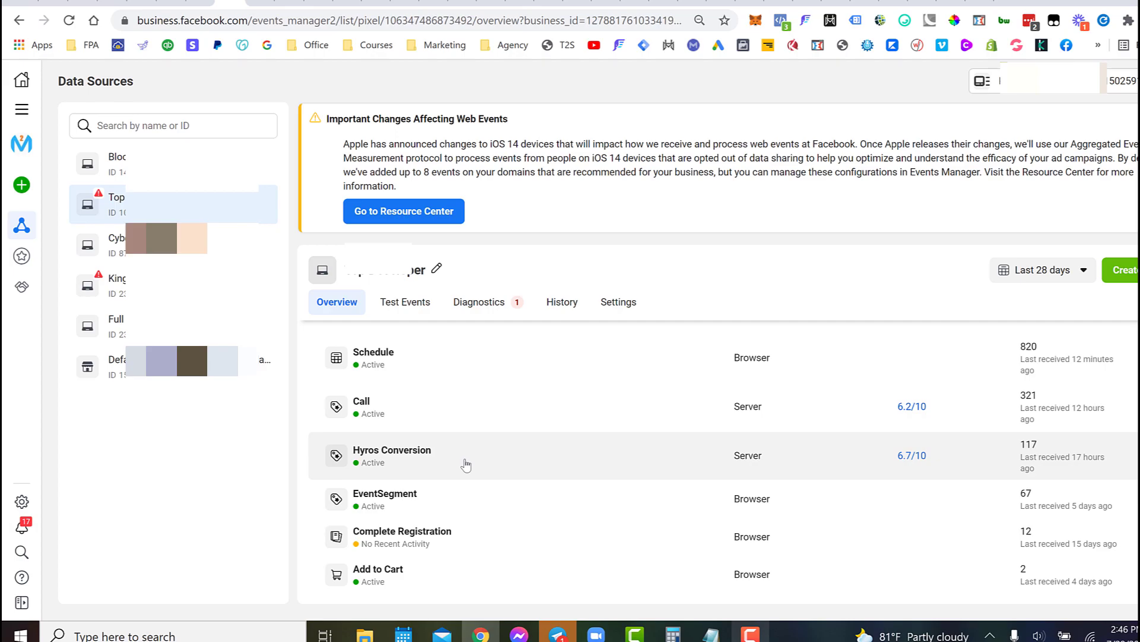
pyautogui.click(1121, 270)
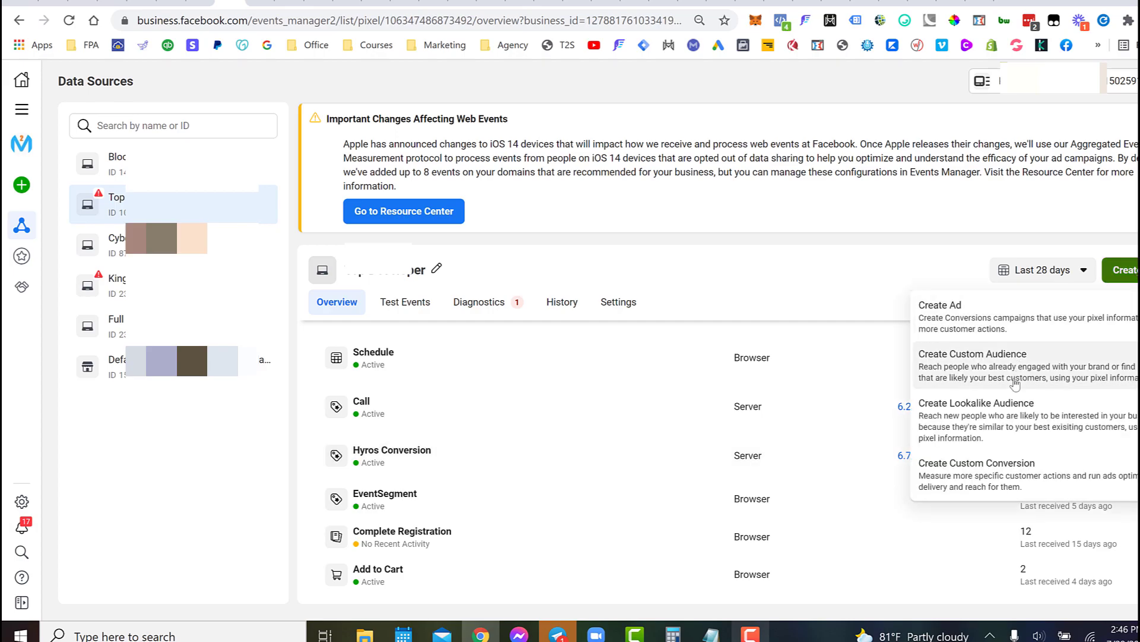
pyautogui.click(976, 484)
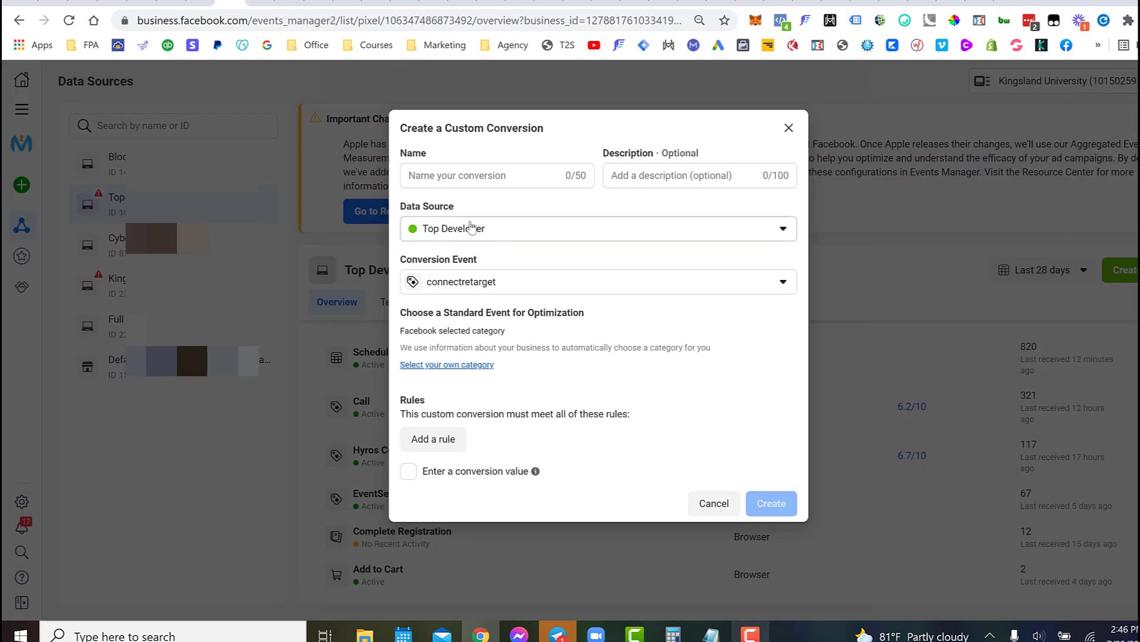
pyautogui.click(474, 284)
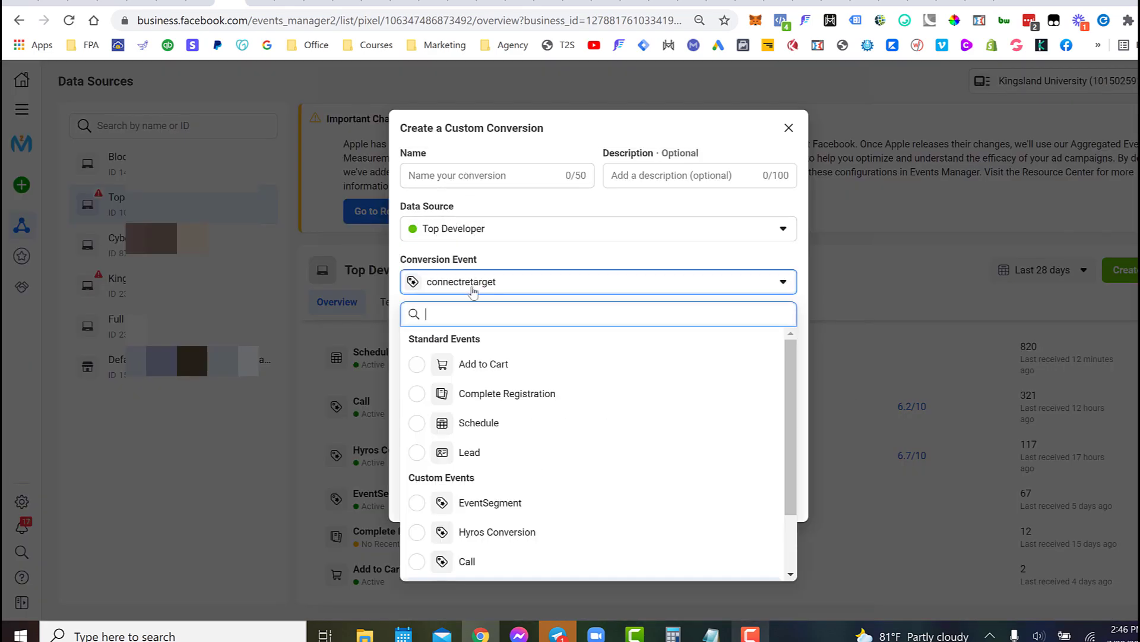
pyautogui.scroll(-2, 472, 371)
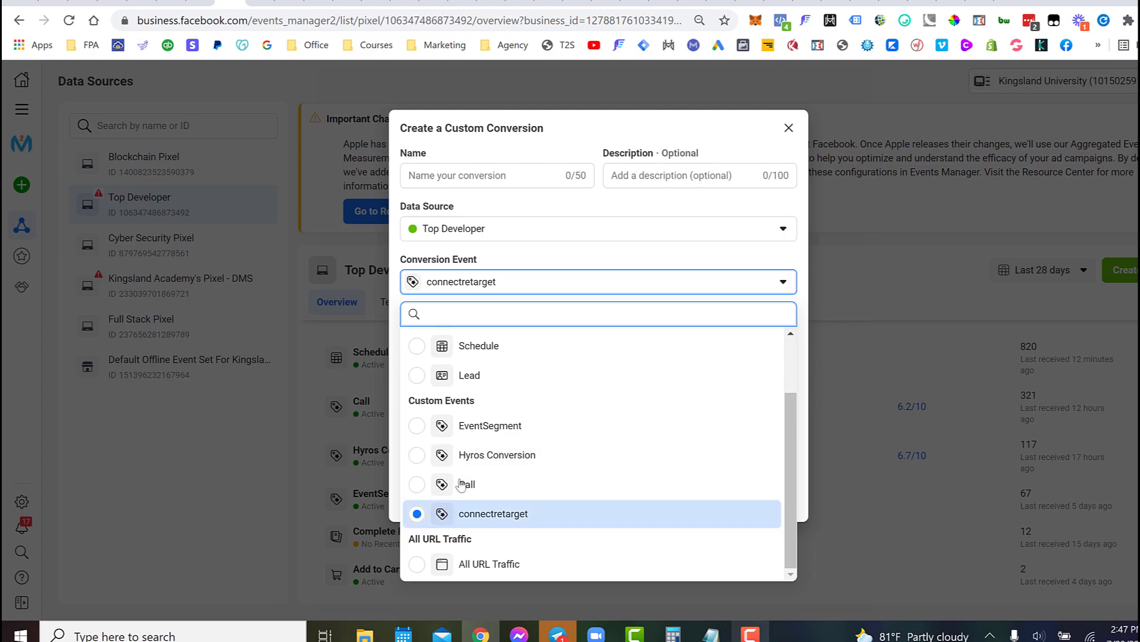
pyautogui.click(507, 455)
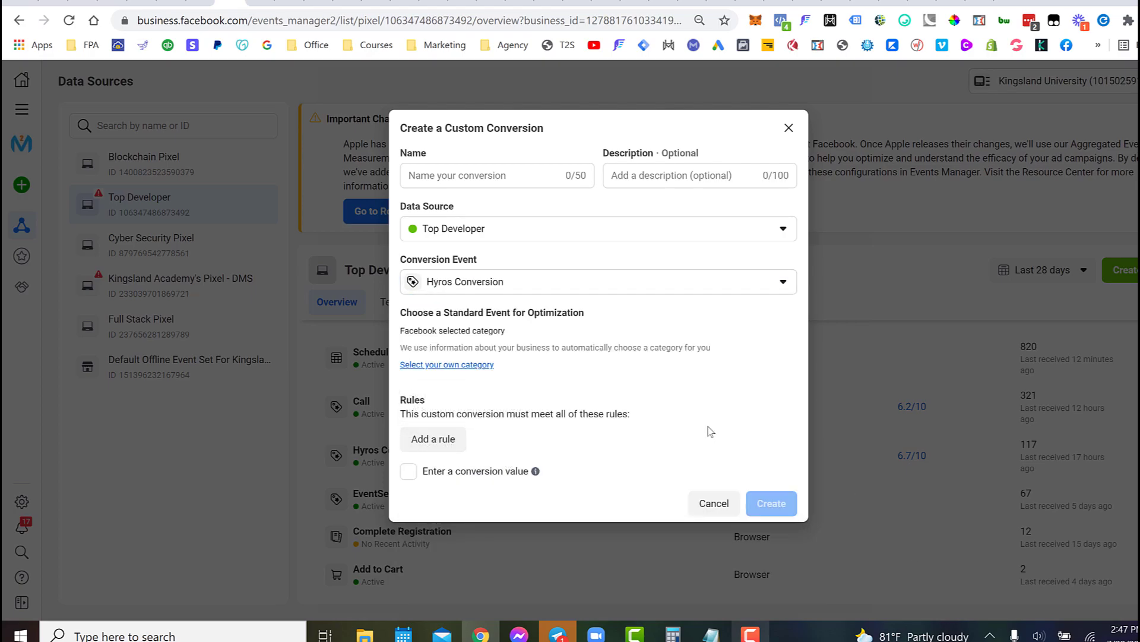
pyautogui.click(457, 174)
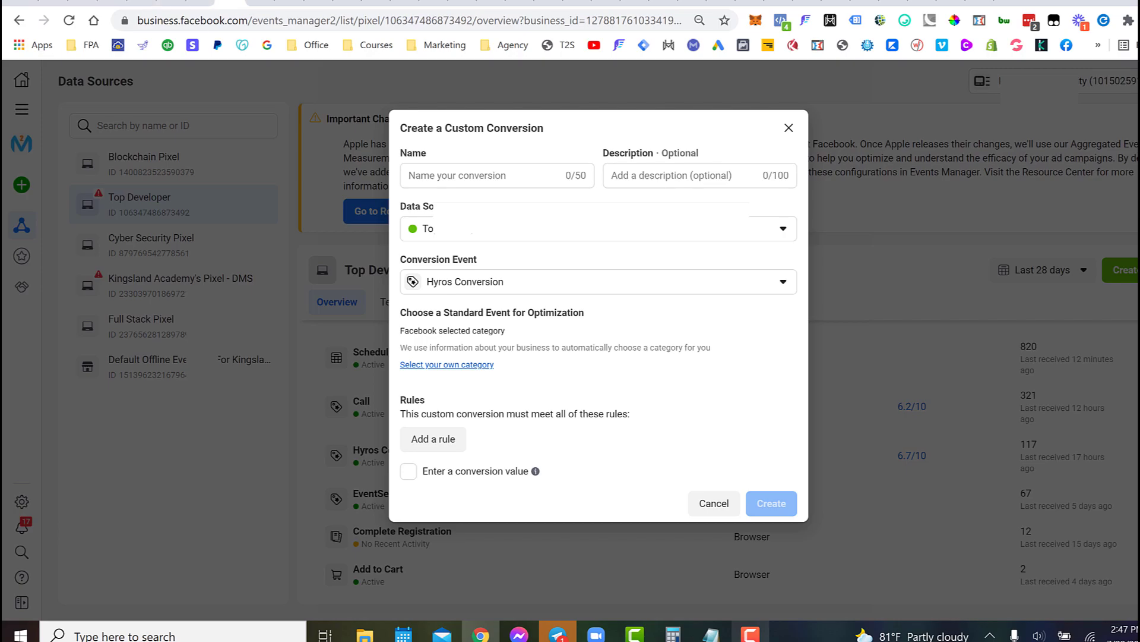
# Review the domain's web event configurations in Events Manager, and the default event names in the Hyros Facebook sale and call rules
pyautogui.click(258, 2)
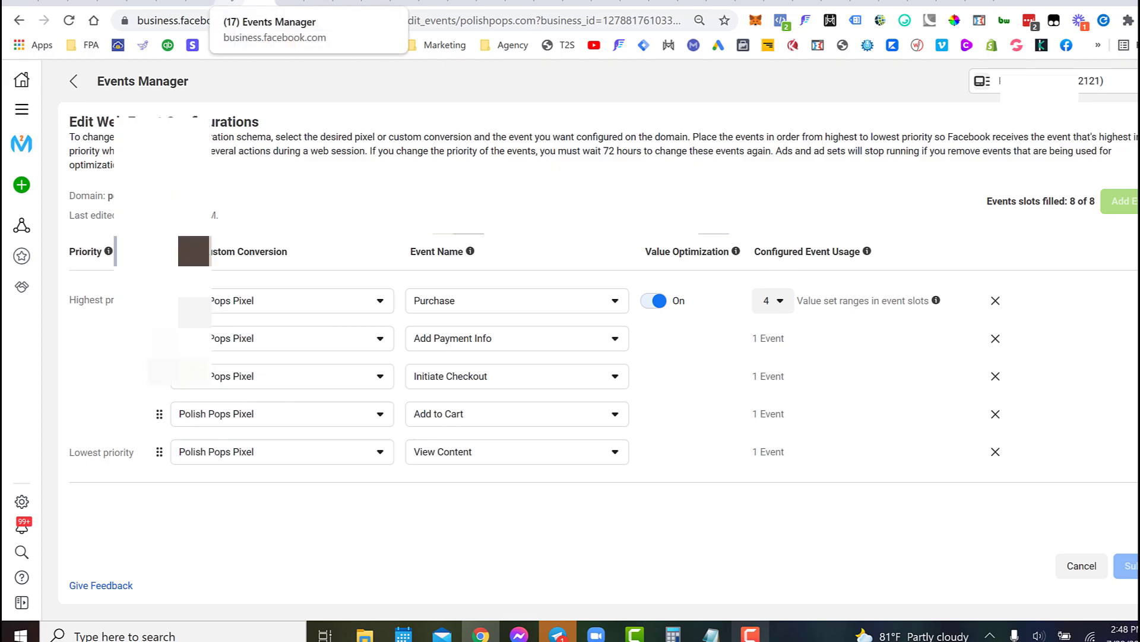
pyautogui.click(249, 3)
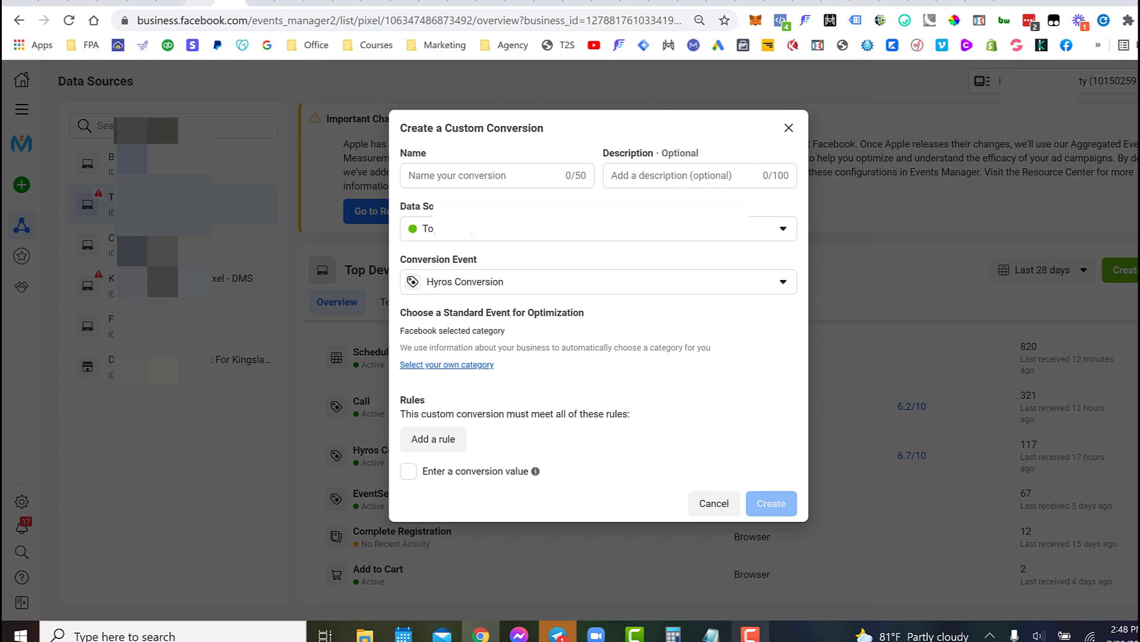
pyautogui.click(173, 3)
pyautogui.moveTo(274, 458); pyautogui.dragTo(198, 464)
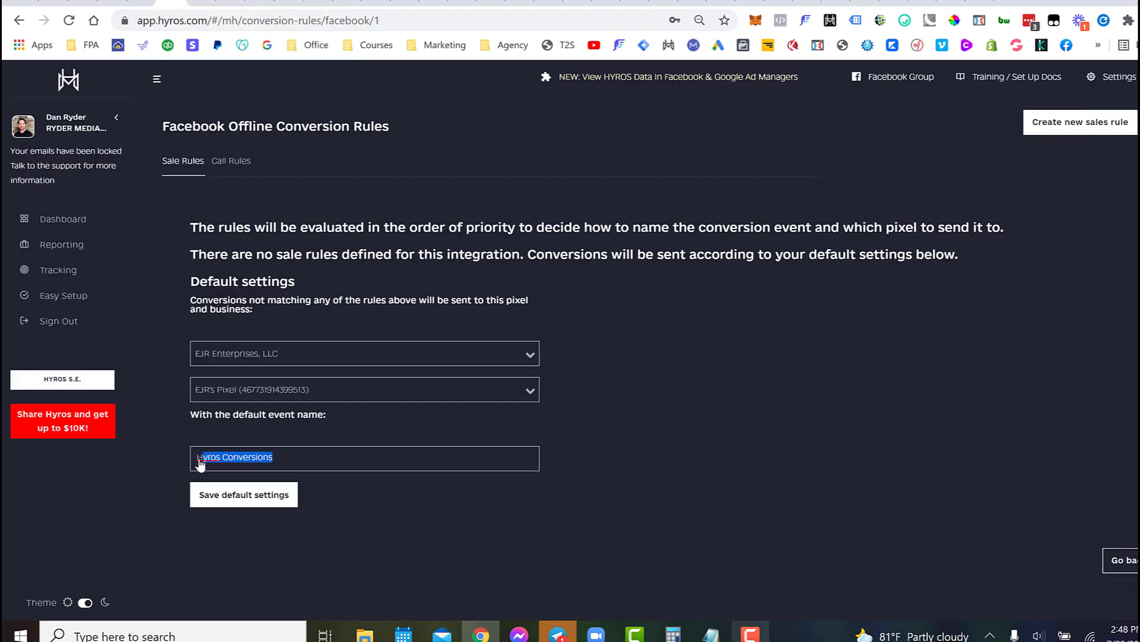
pyautogui.click(442, 428)
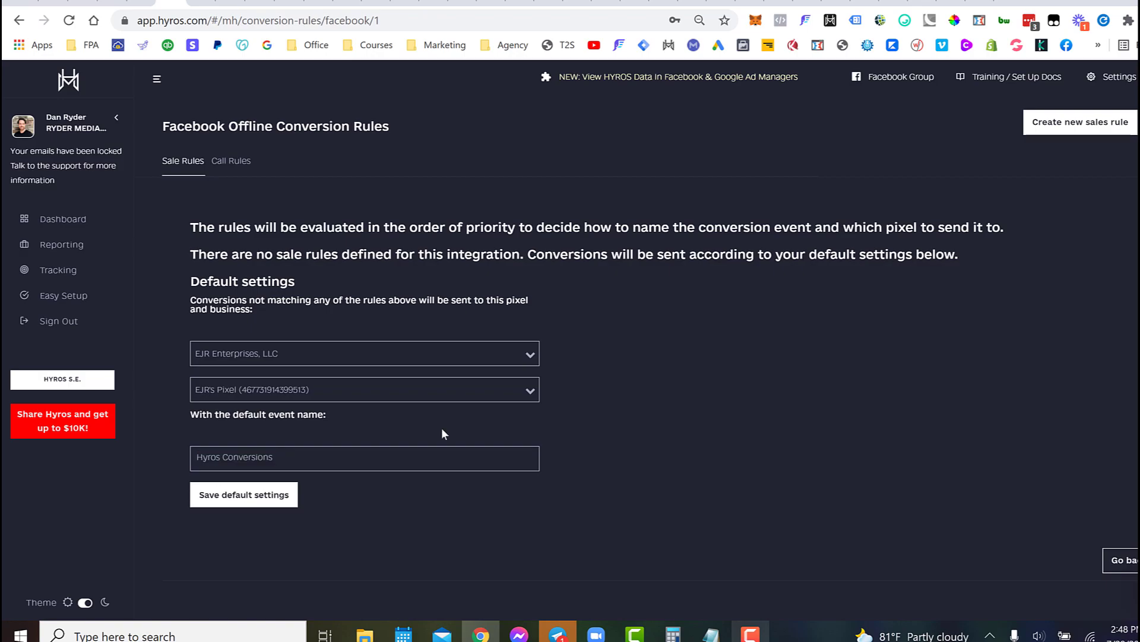
pyautogui.click(232, 161)
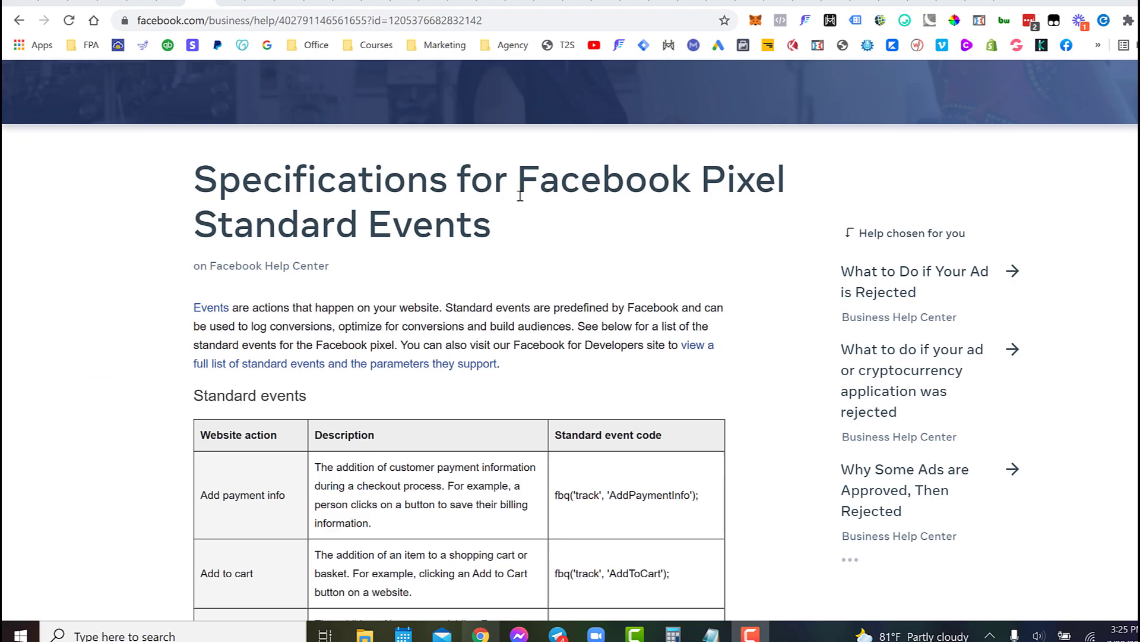
# Examine the Facebook Help Center table of pixel standard events, down to the Schedule event
pyautogui.scroll(-9, 561, 191)
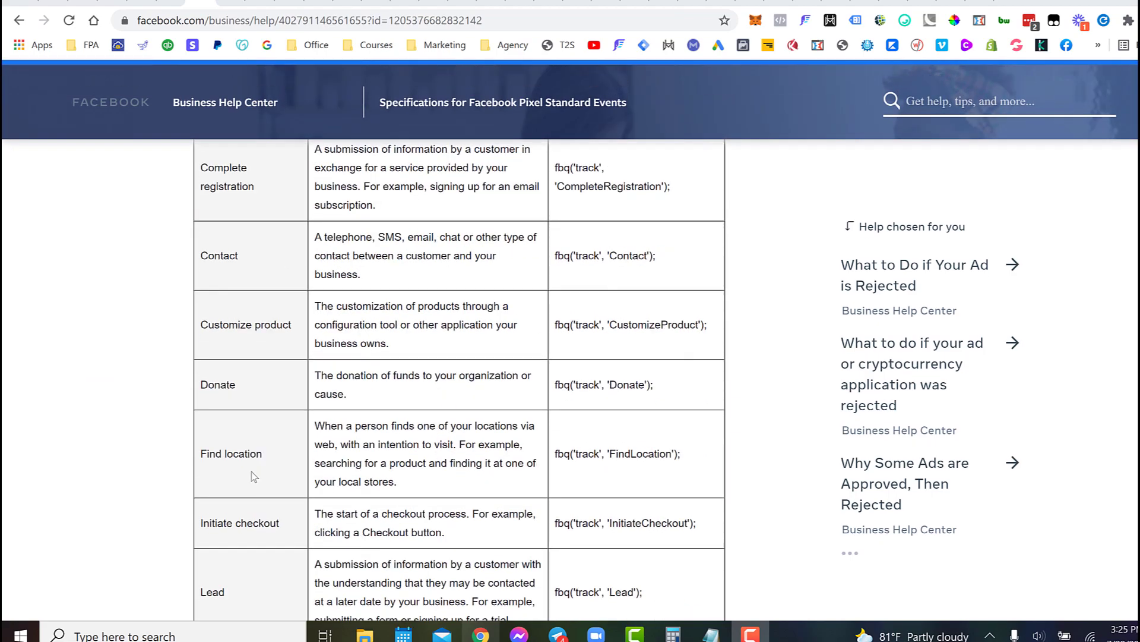
pyautogui.scroll(-5, 262, 370)
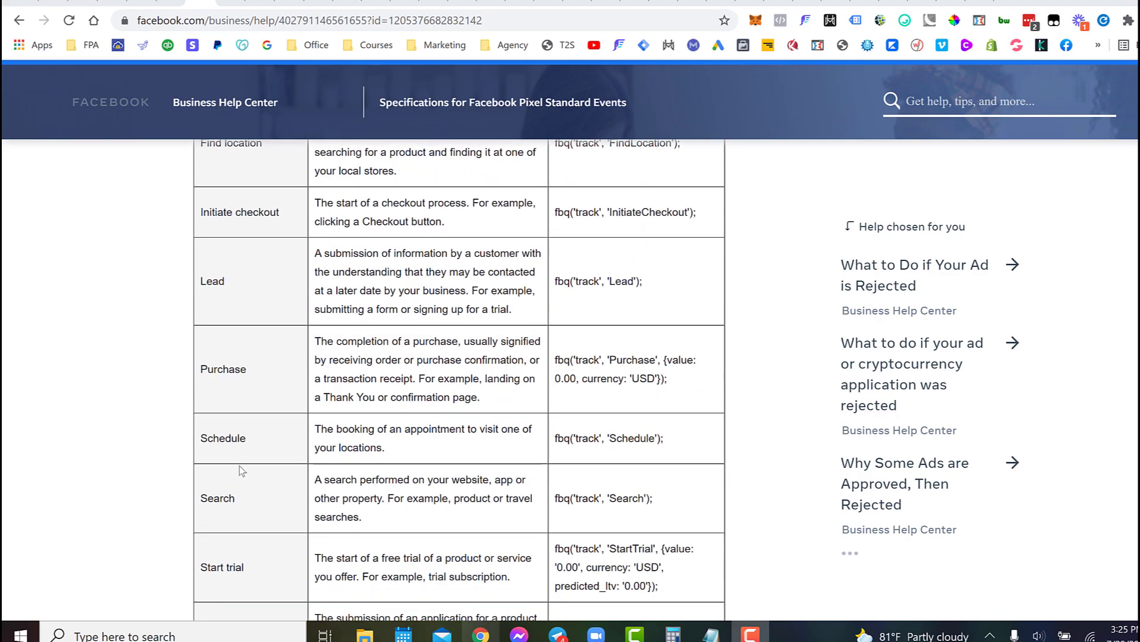
pyautogui.moveTo(246, 438); pyautogui.dragTo(268, 449)
pyautogui.click(201, 439)
pyautogui.click(268, 449)
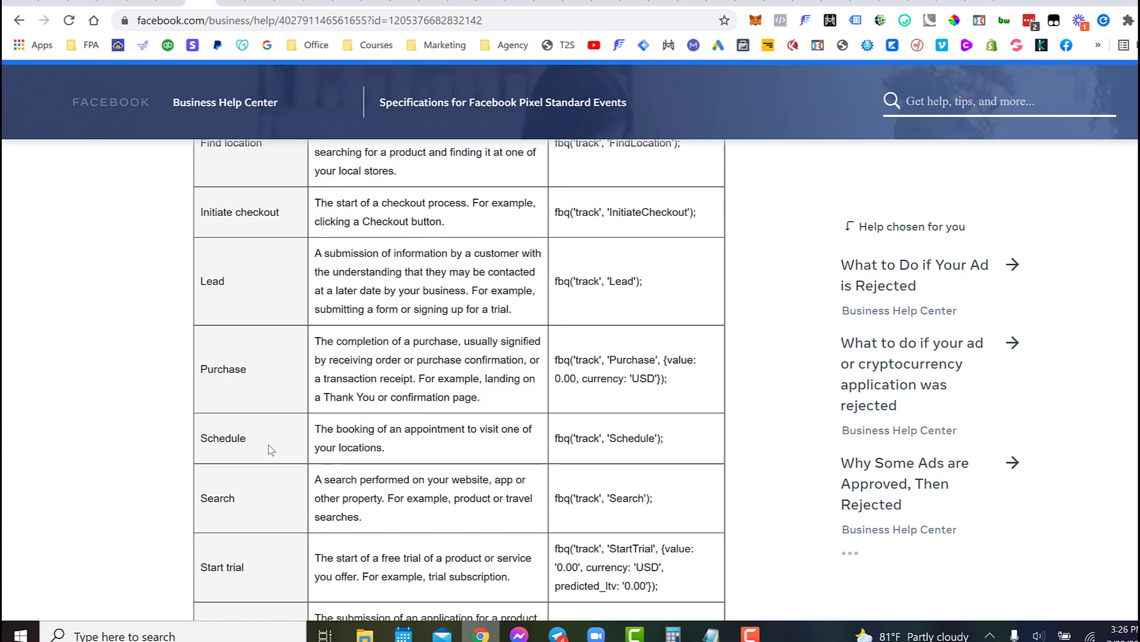
# Compare the default event name in the Hyros call rules with the event names in the polishpops.com web event configurations
pyautogui.click(171, 3)
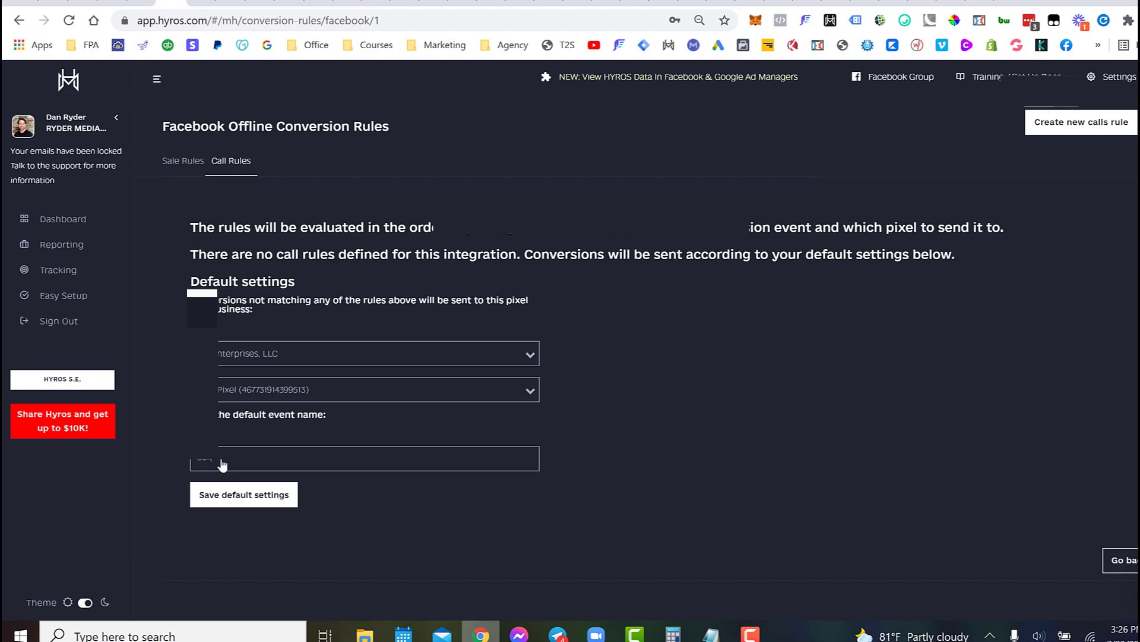
pyautogui.click(256, 3)
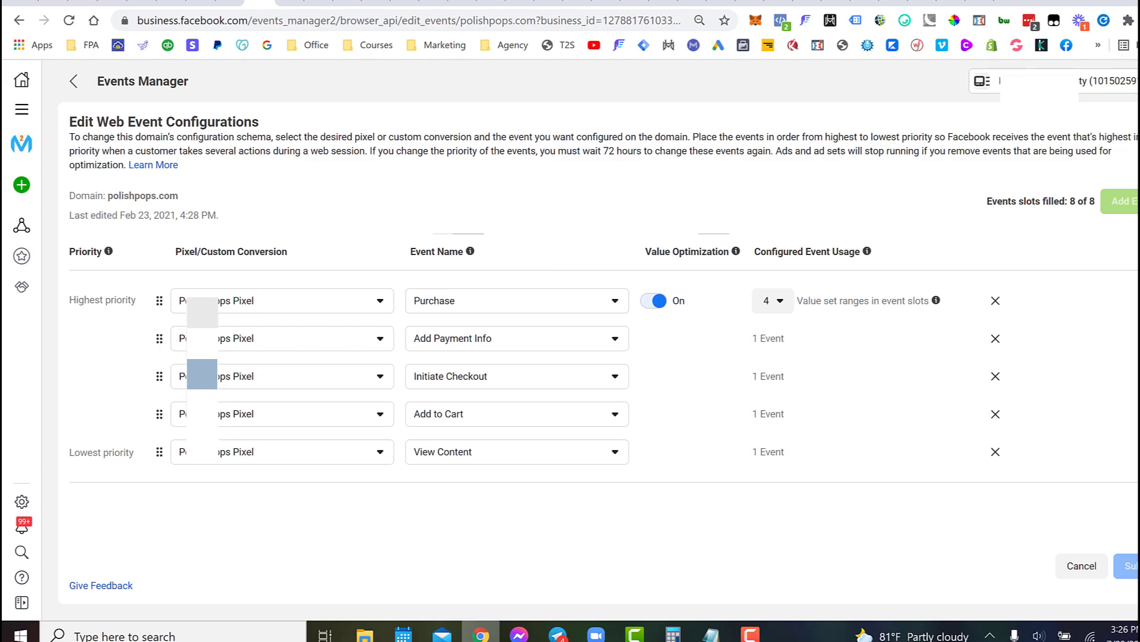
pyautogui.click(159, 4)
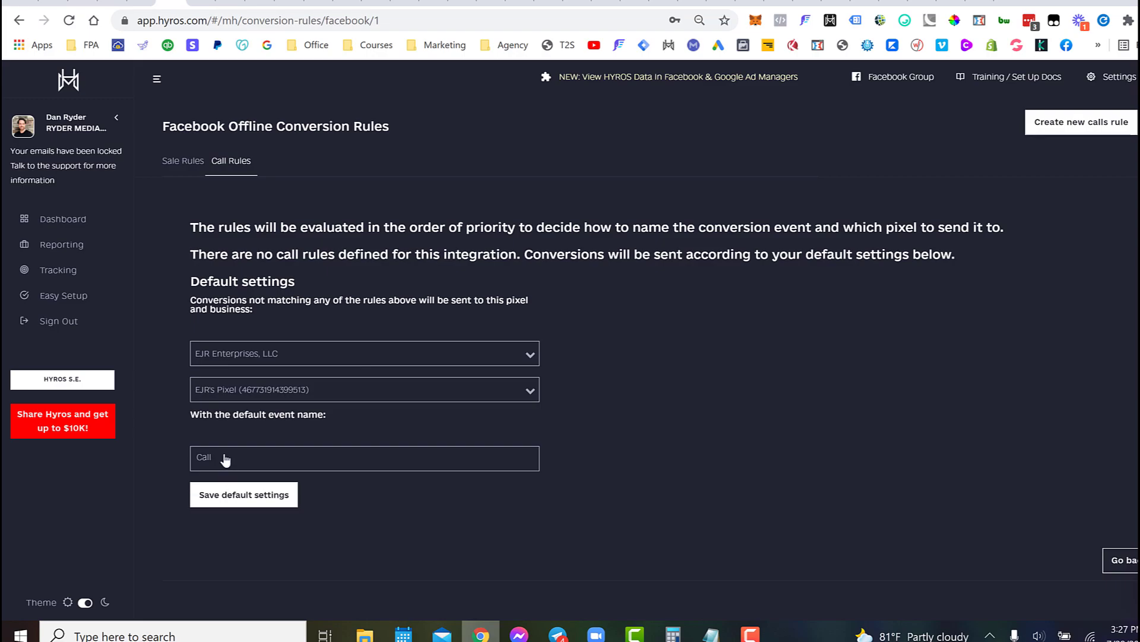
pyautogui.doubleClick(204, 458)
pyautogui.click(221, 461)
pyautogui.doubleClick(204, 459)
pyautogui.click(226, 458)
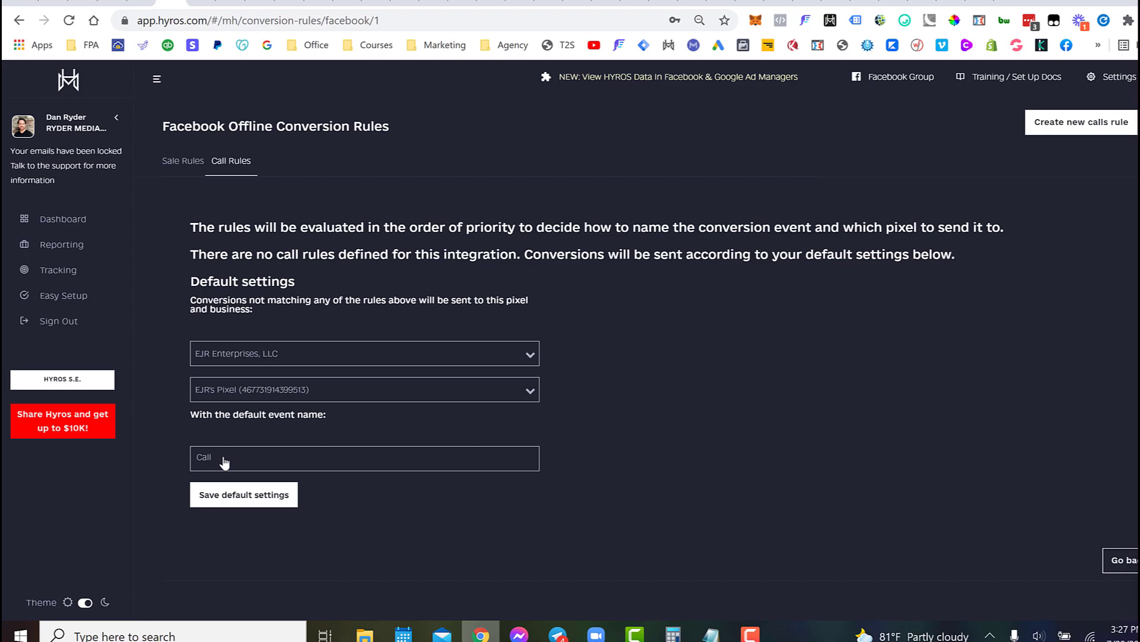